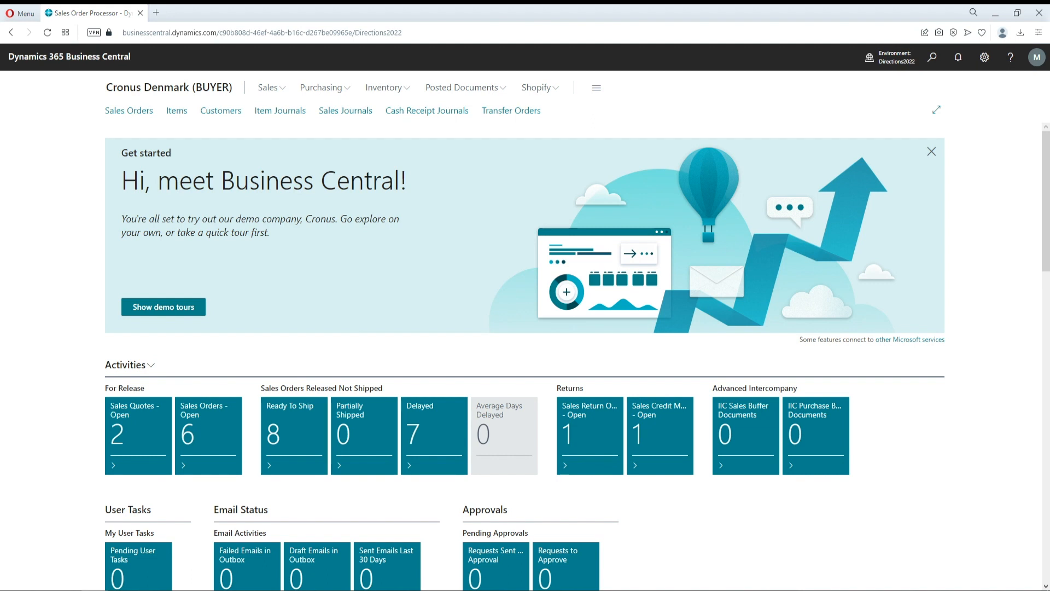
- Create a new purchase order from the Purchase Orders list with Cronus Germany as the vendor
{"action": "left_click", "coordinate": [931, 61]}
{"action": "type", "text": "purch or"}
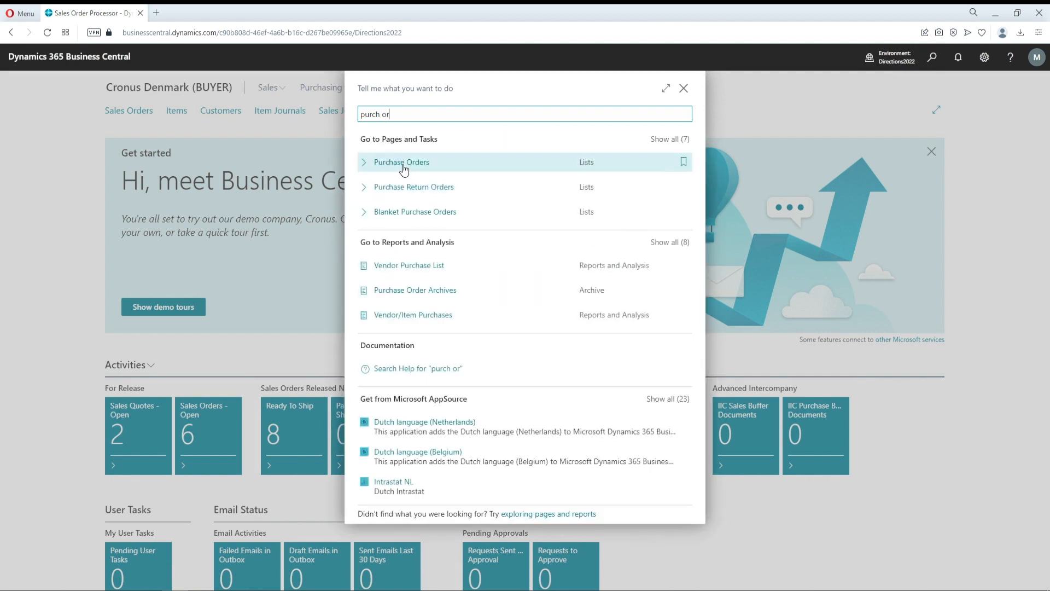
{"action": "left_click", "coordinate": [402, 163]}
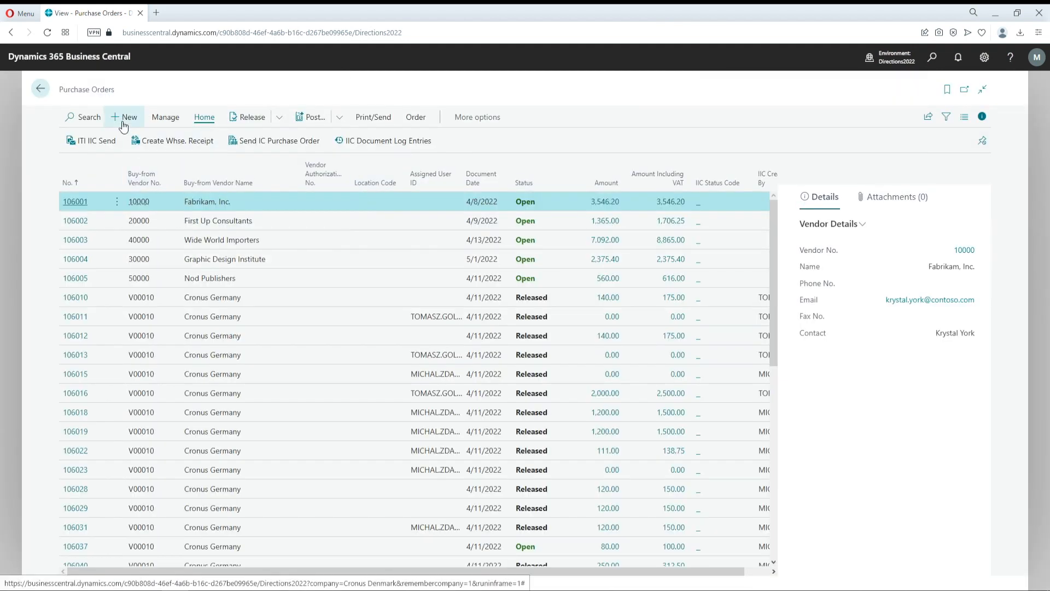
{"action": "left_click", "coordinate": [123, 124]}
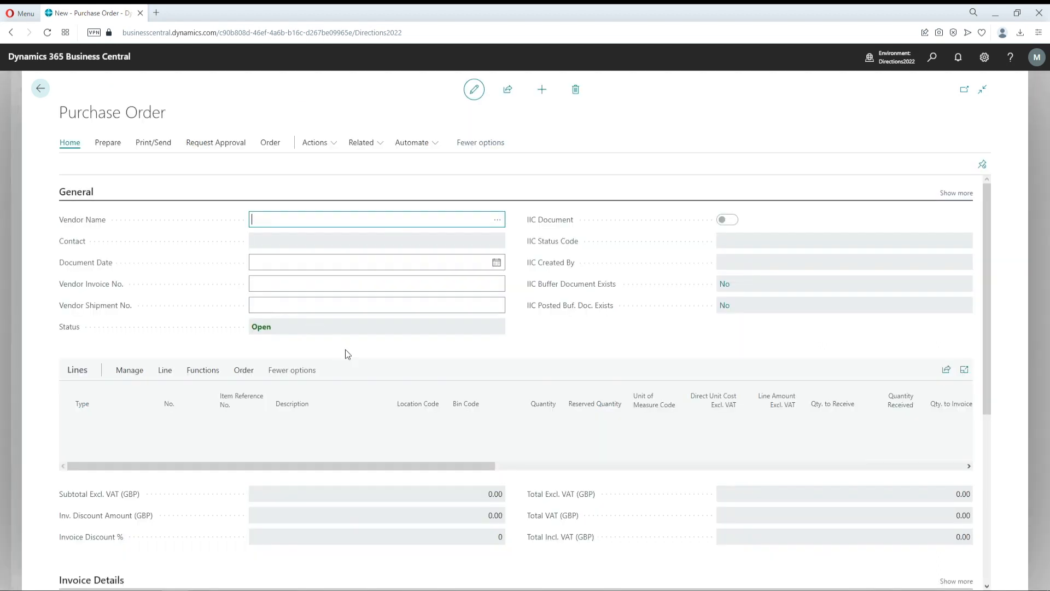
{"action": "left_click", "coordinate": [494, 225]}
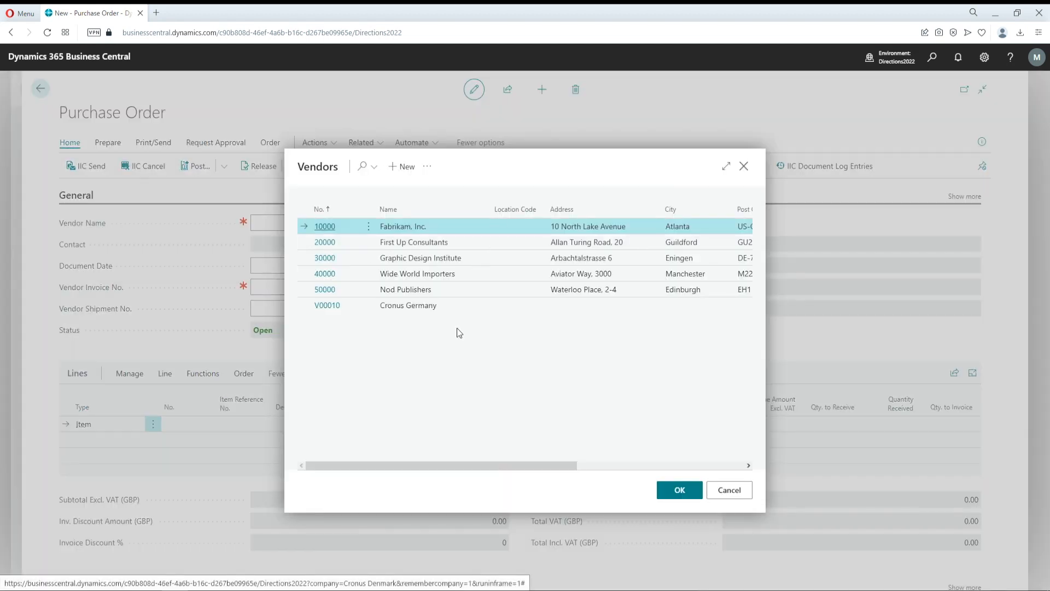
{"action": "left_click", "coordinate": [425, 310]}
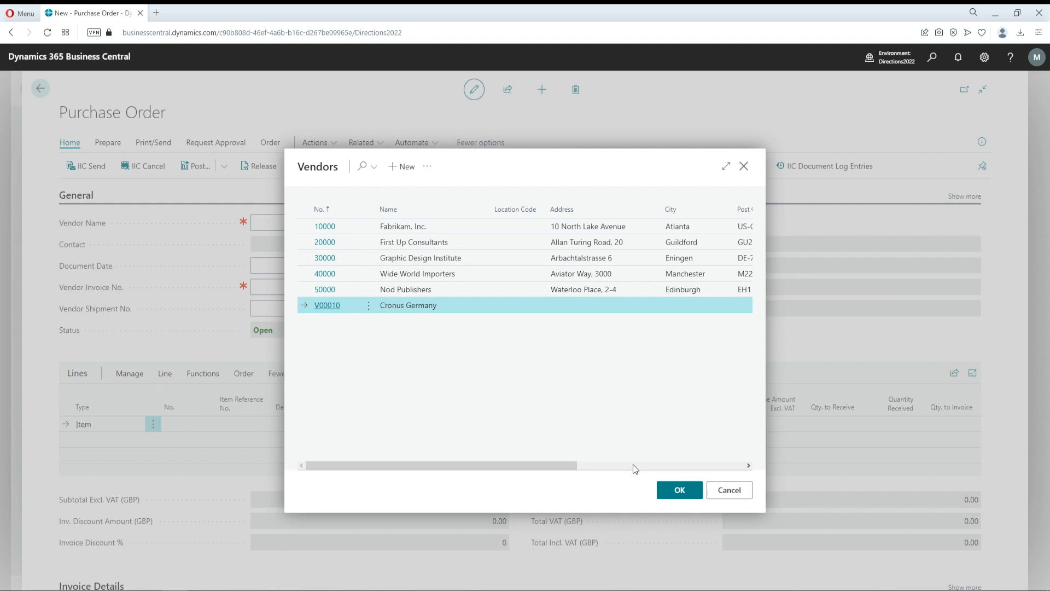
{"action": "left_click", "coordinate": [678, 490]}
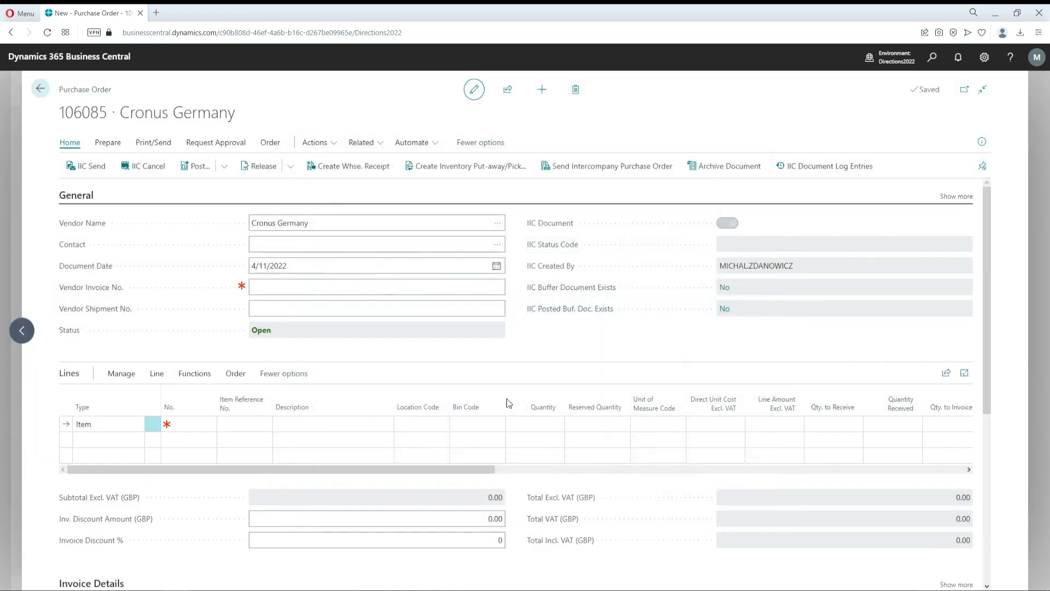
- Add item 1001, Service ITEM, to the first purchase order line with a quantity of 10
{"action": "left_click", "coordinate": [192, 422]}
{"action": "left_click", "coordinate": [213, 427]}
{"action": "left_click", "coordinate": [212, 427]}
{"action": "left_click", "coordinate": [210, 426]}
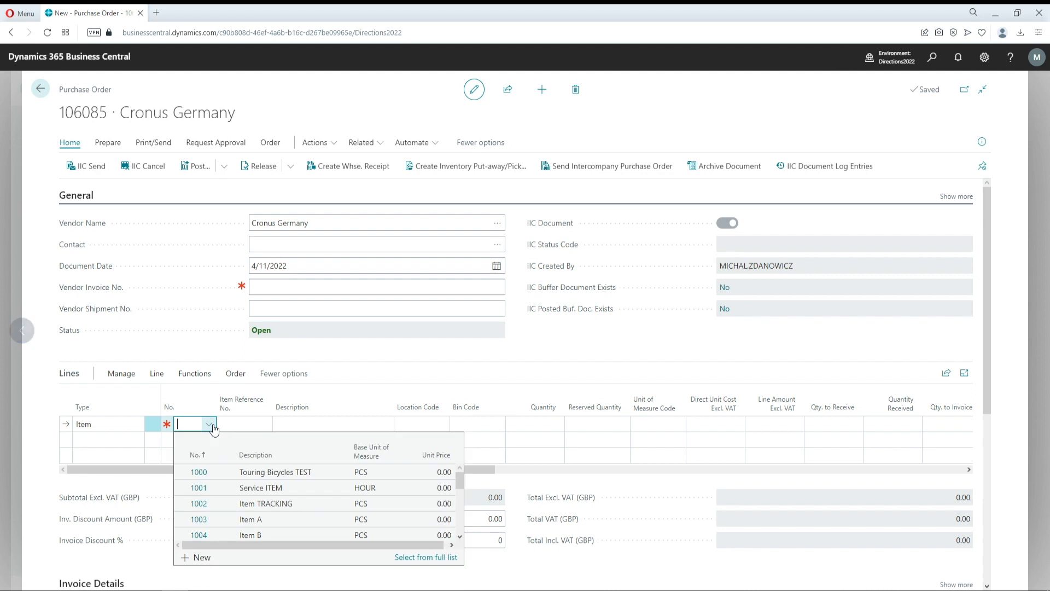
{"action": "left_click", "coordinate": [291, 488]}
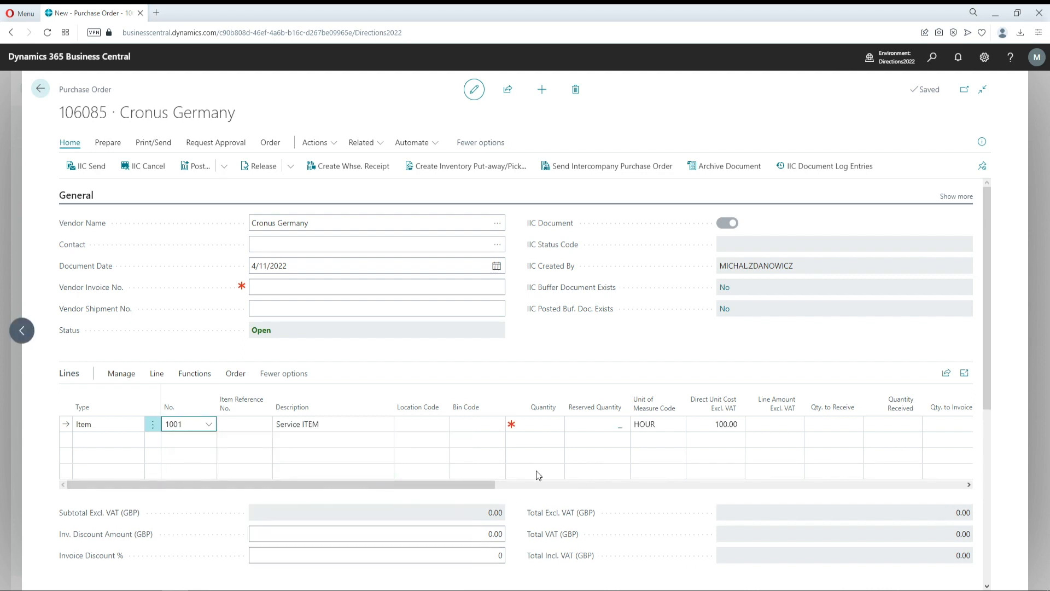
{"action": "left_click", "coordinate": [540, 426]}
{"action": "type", "text": "10"}
{"action": "key", "text": "Tab"}
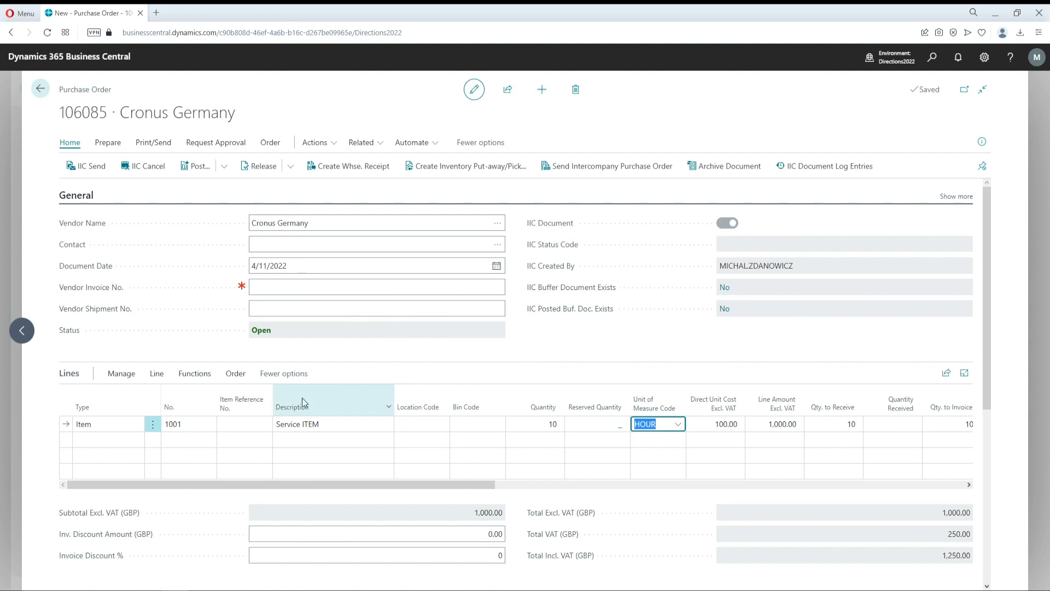
{"action": "left_click", "coordinate": [331, 427]}
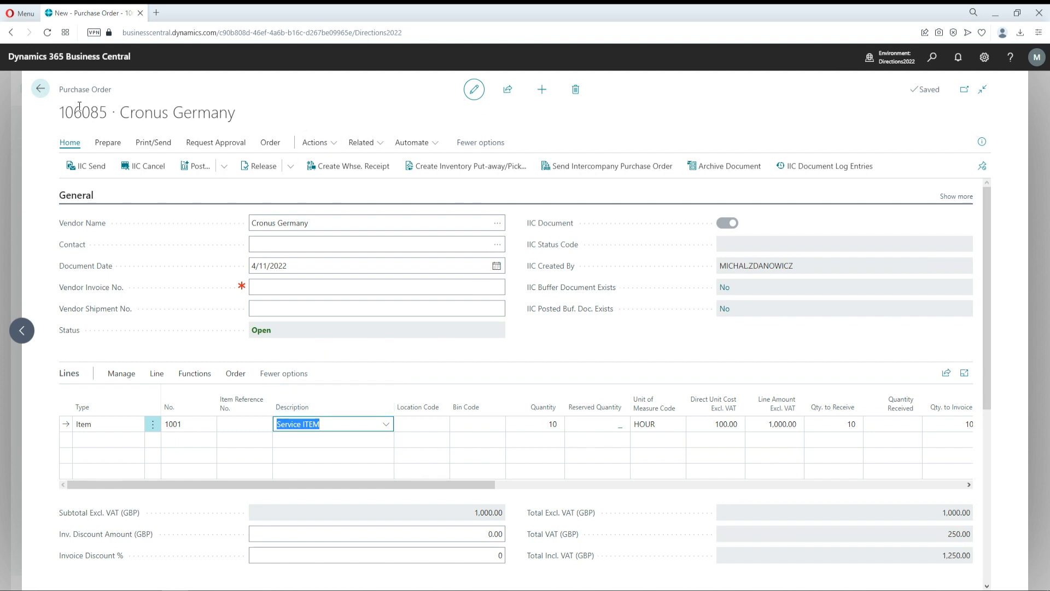
- Leave the purchase order and create a mapping with code PO_DESCRIPTION and name PO Description in the IIC Data Mapping List
{"action": "left_click", "coordinate": [40, 89]}
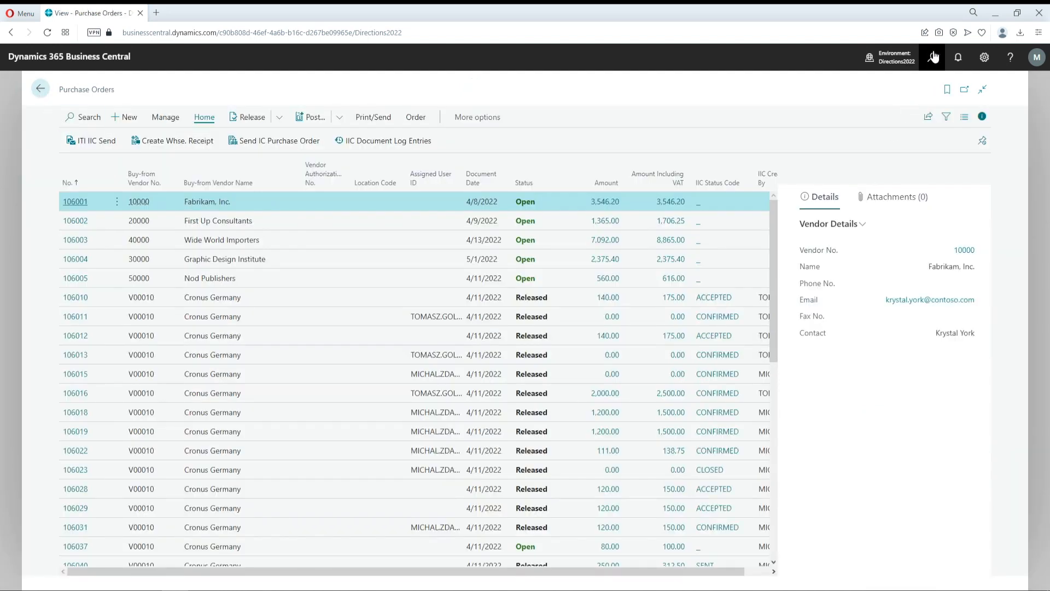
{"action": "key", "text": "alt+q"}
{"action": "type", "text": "ic map"}
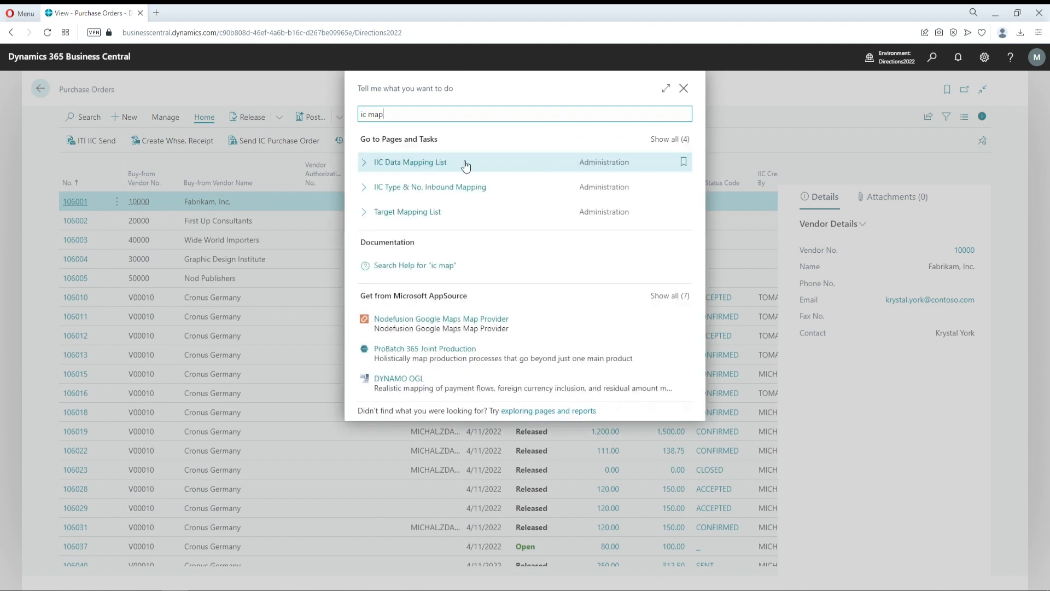
{"action": "left_click", "coordinate": [465, 163]}
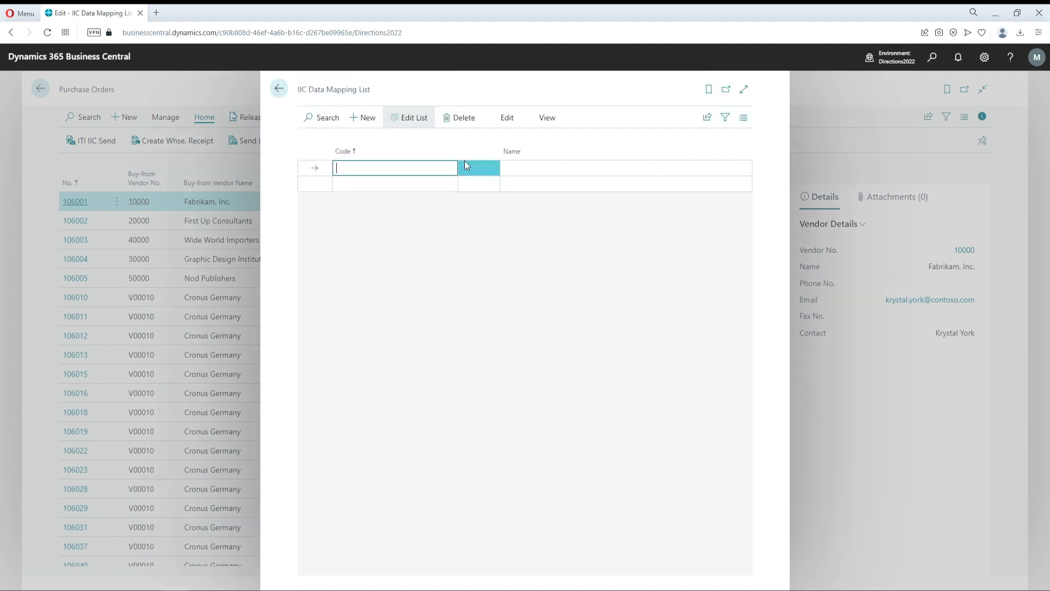
{"action": "type", "text": "PO_Description"}
{"action": "key", "text": "Tab"}
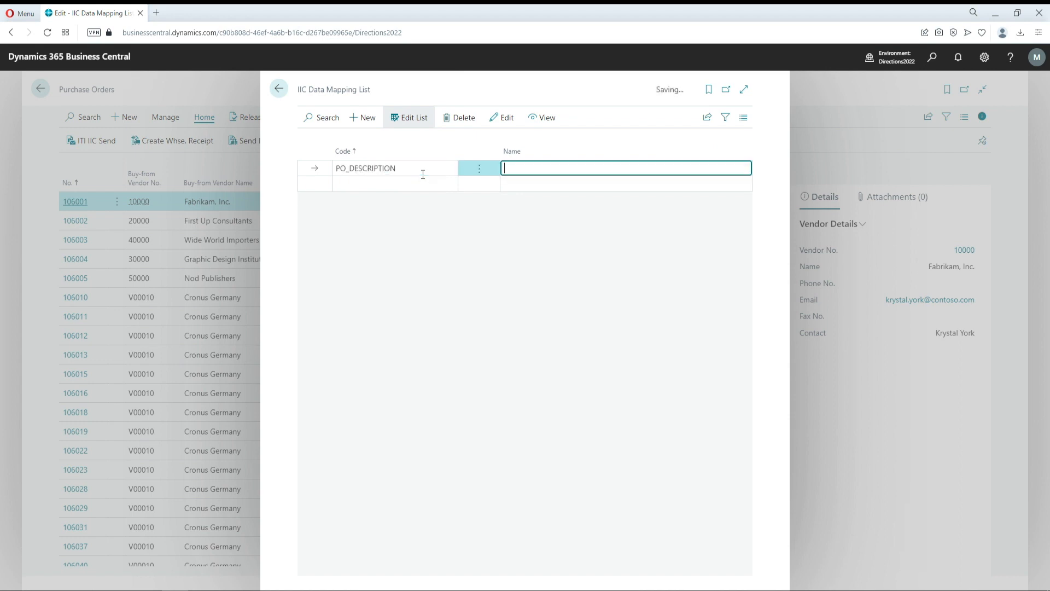
{"action": "type", "text": "PO Description"}
{"action": "key", "text": "Tab"}
{"action": "left_click", "coordinate": [432, 169]}
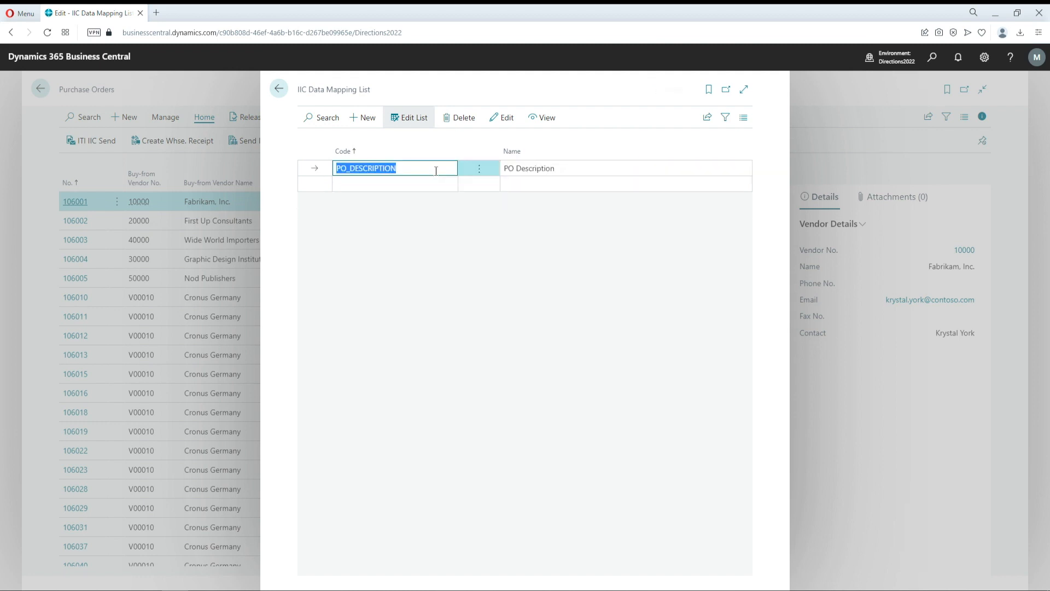
- Add an Outbound line to the PO_DESCRIPTION mapping for endpoint GERMANY, with own value Service ITEM and external value Services
{"action": "left_click", "coordinate": [504, 119]}
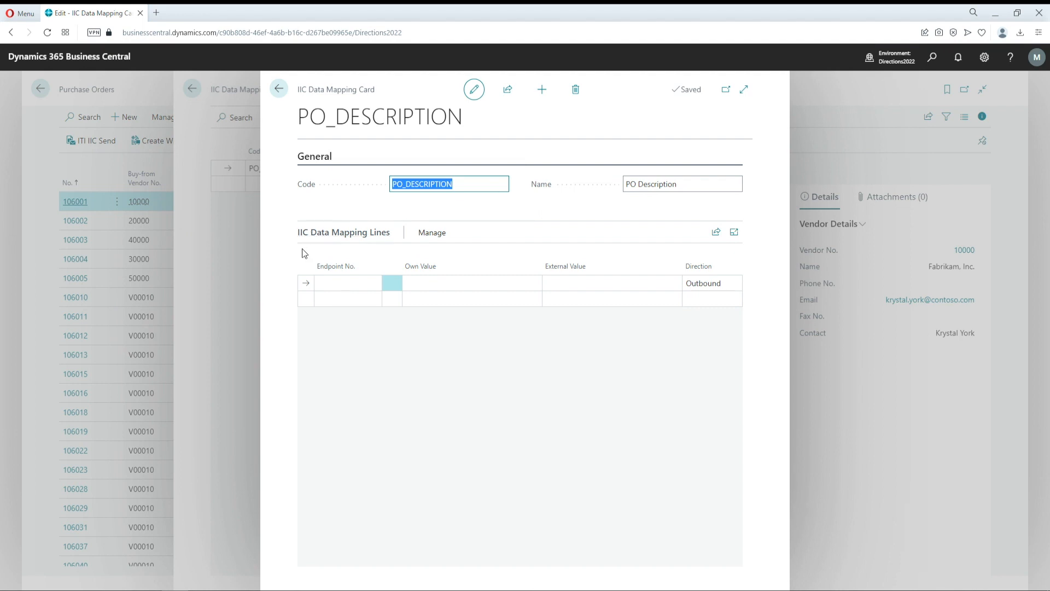
{"action": "left_click", "coordinate": [356, 284]}
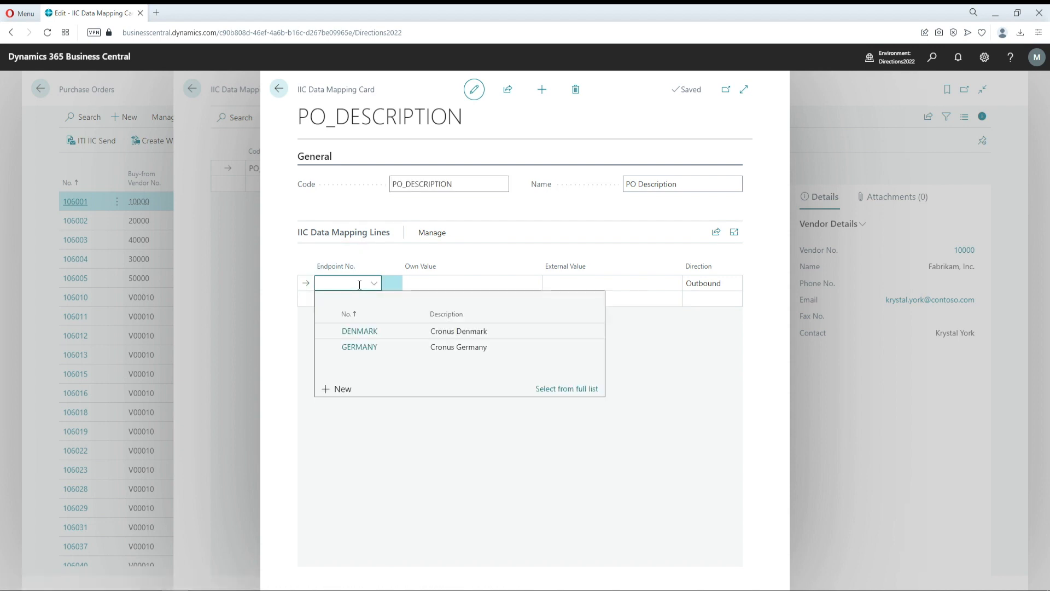
{"action": "left_click", "coordinate": [376, 346]}
{"action": "left_click", "coordinate": [446, 282]}
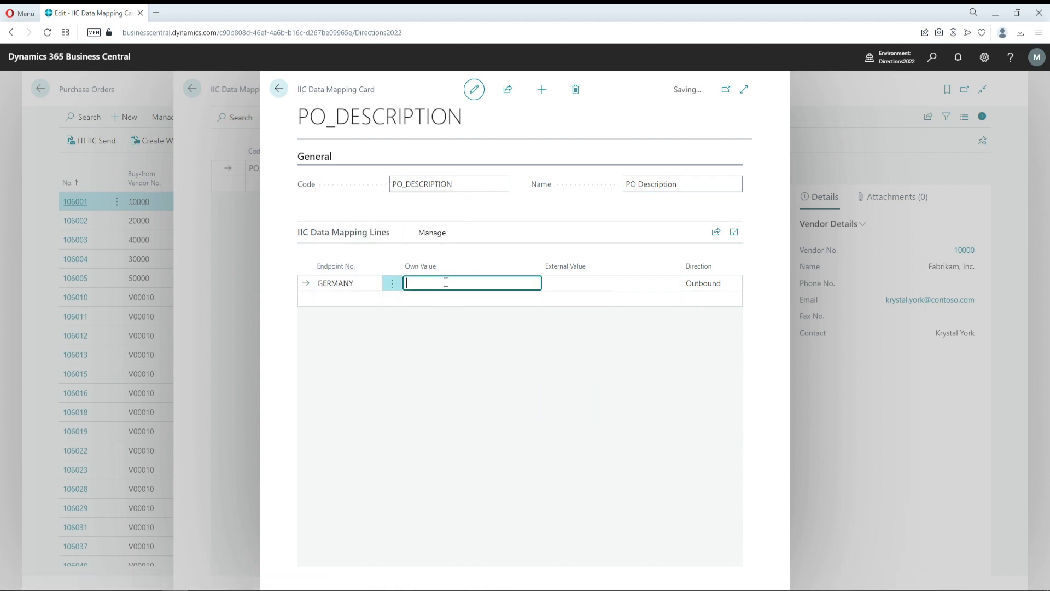
{"action": "type", "text": "Service ITEM"}
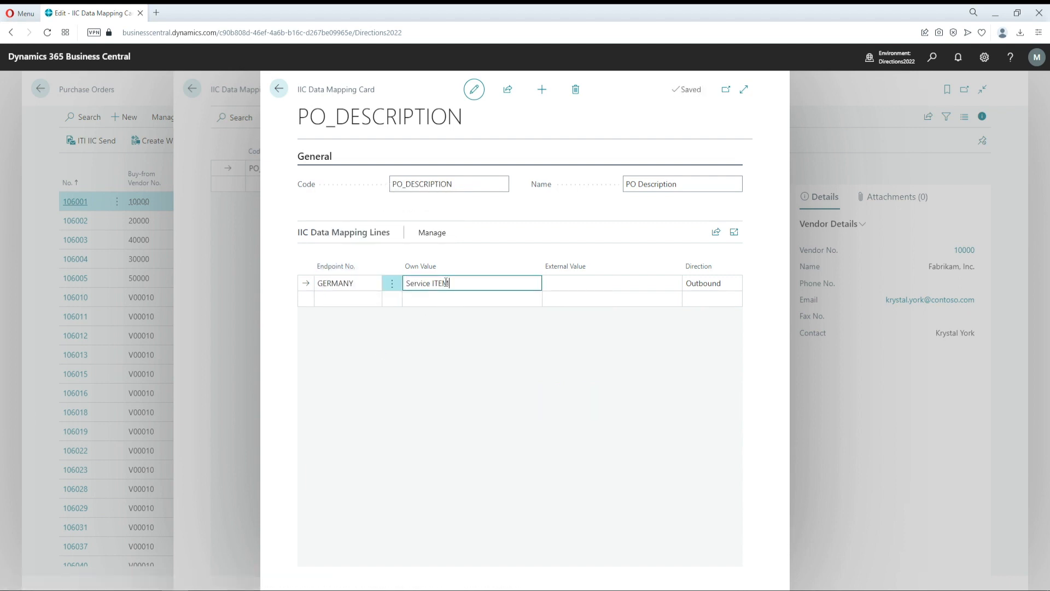
{"action": "key", "text": "Tab"}
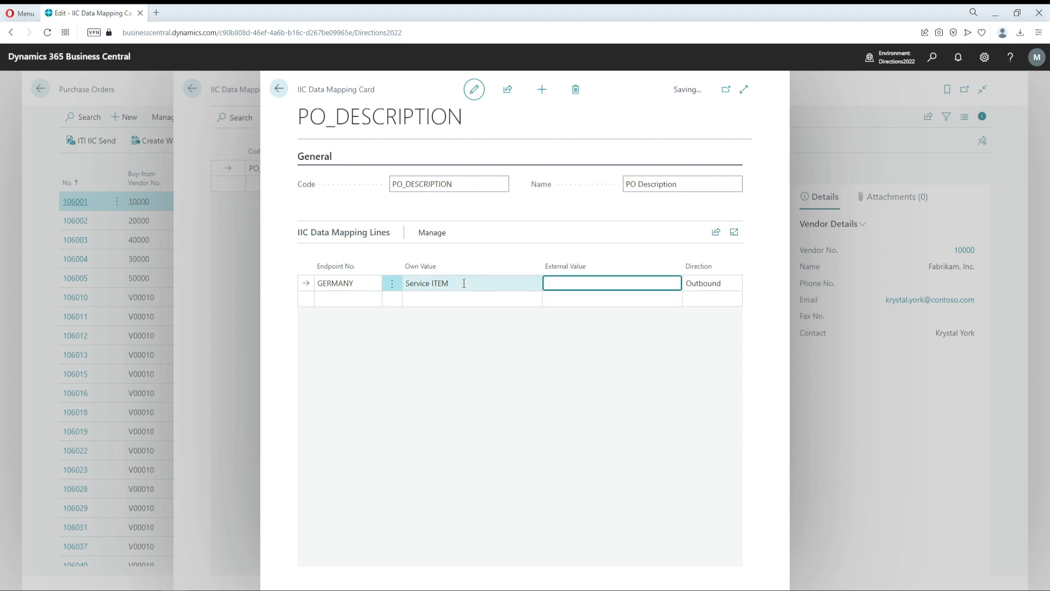
{"action": "type", "text": "Servce"}
{"action": "key", "text": "BackSpace"}
{"action": "type", "text": "ices"}
{"action": "key", "text": "Tab"}
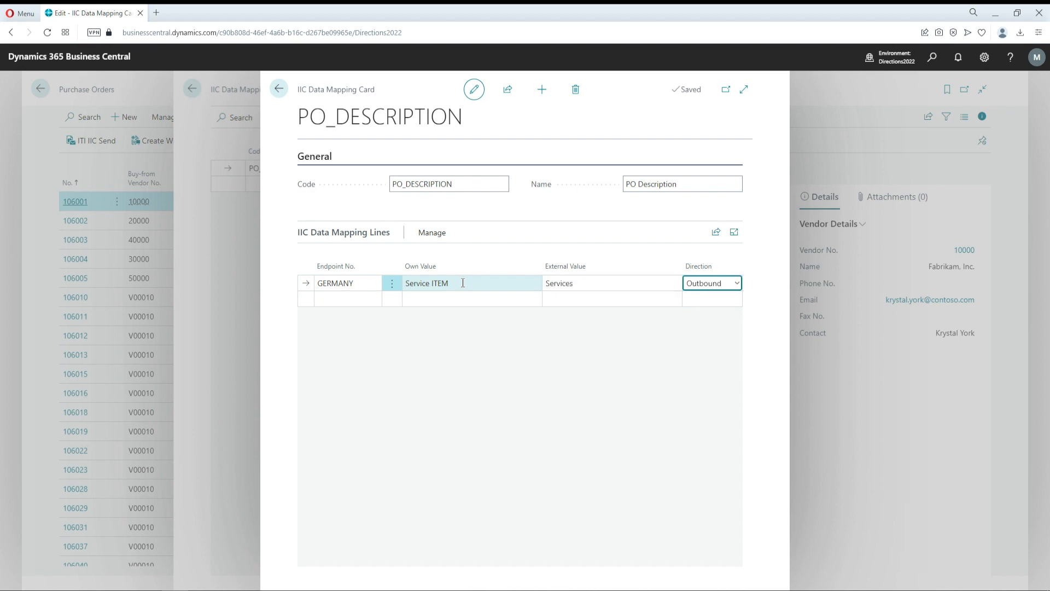
{"action": "left_click", "coordinate": [735, 285]}
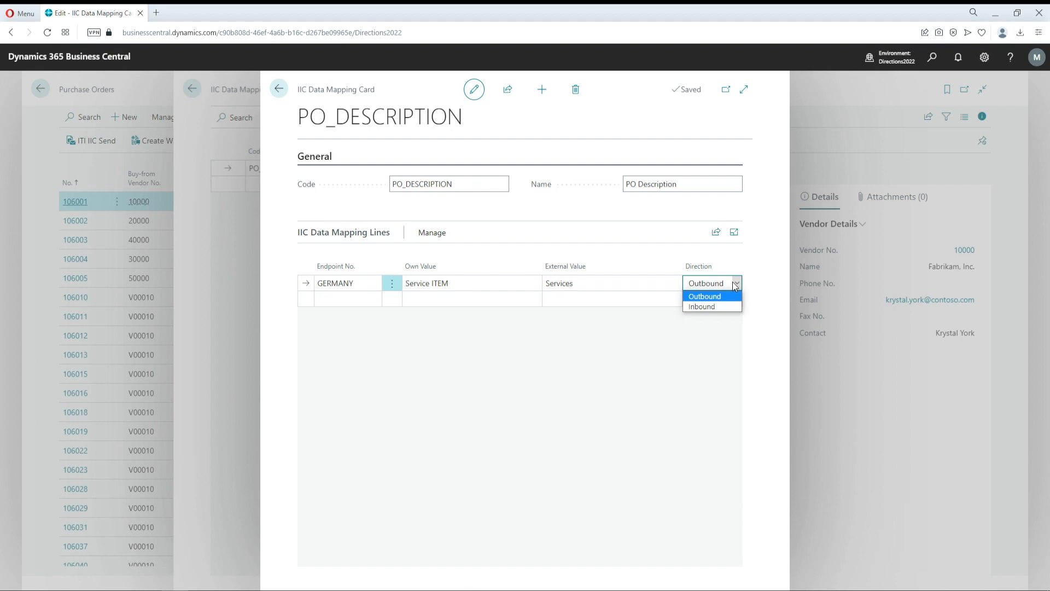
{"action": "left_click", "coordinate": [736, 284]}
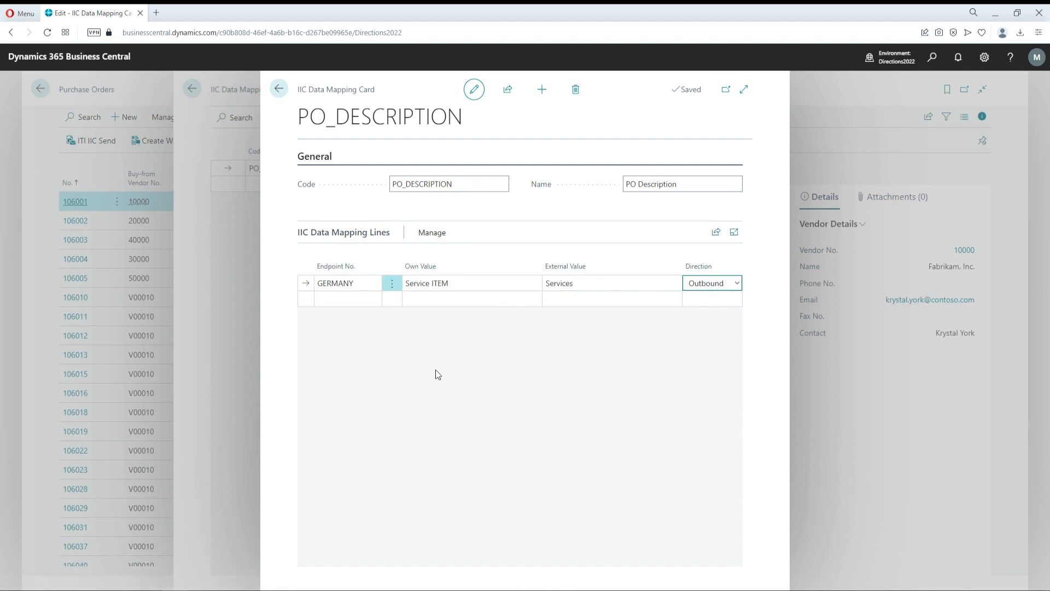
{"action": "left_click", "coordinate": [279, 88]}
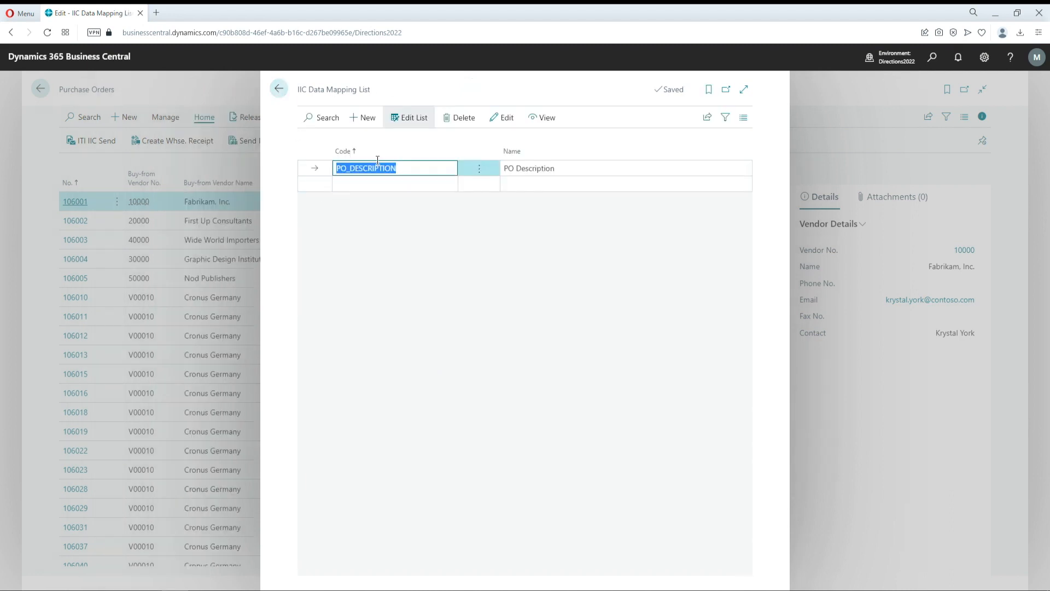
- Open the PURCHASE template from the IIC Complex Message Template List and reopen it for changes
{"action": "left_click", "coordinate": [932, 58]}
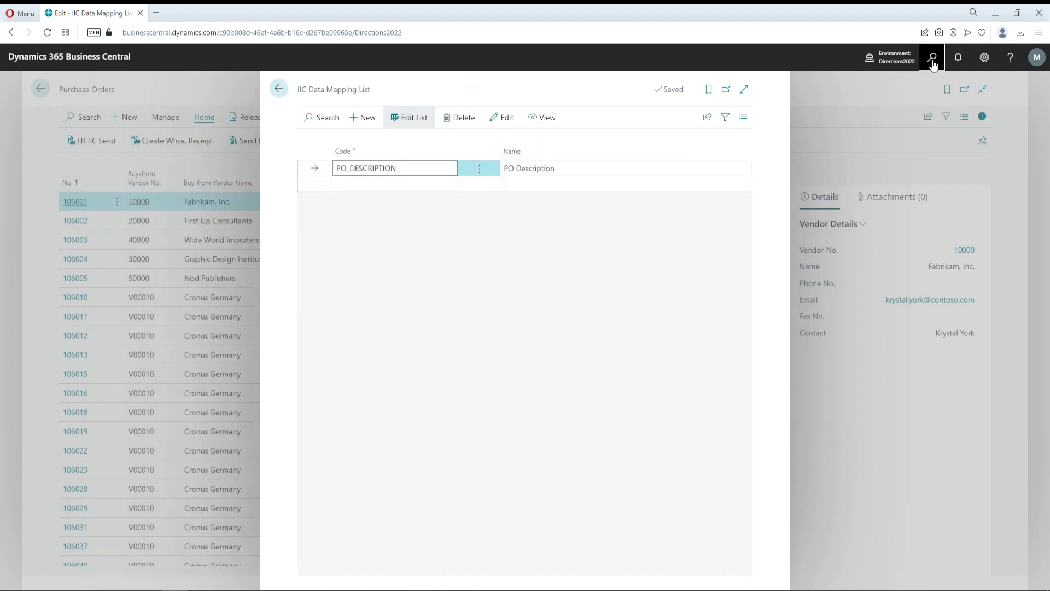
{"action": "type", "text": "iic comp"}
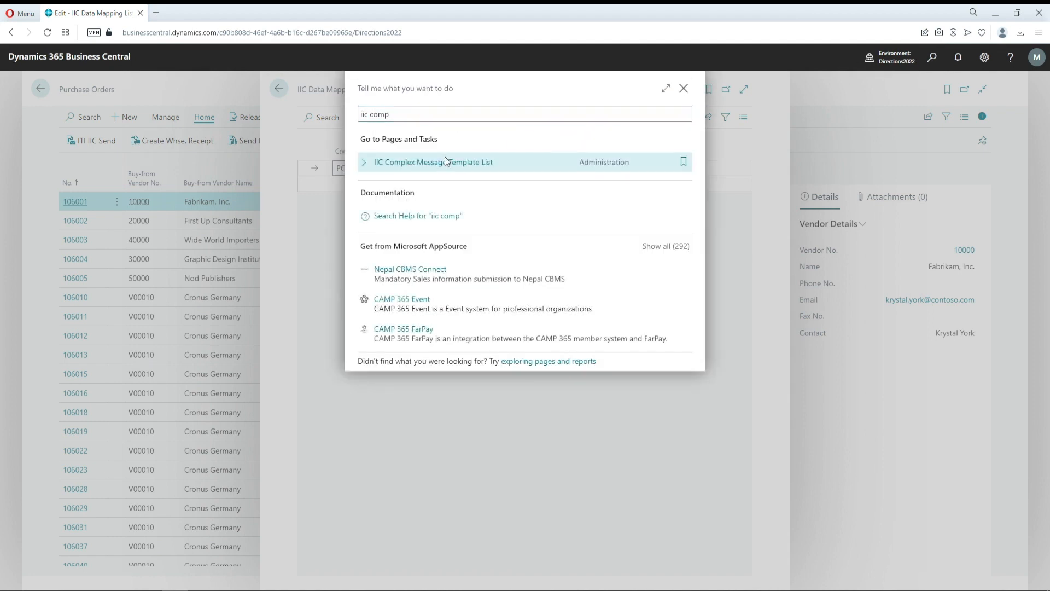
{"action": "left_click", "coordinate": [445, 157]}
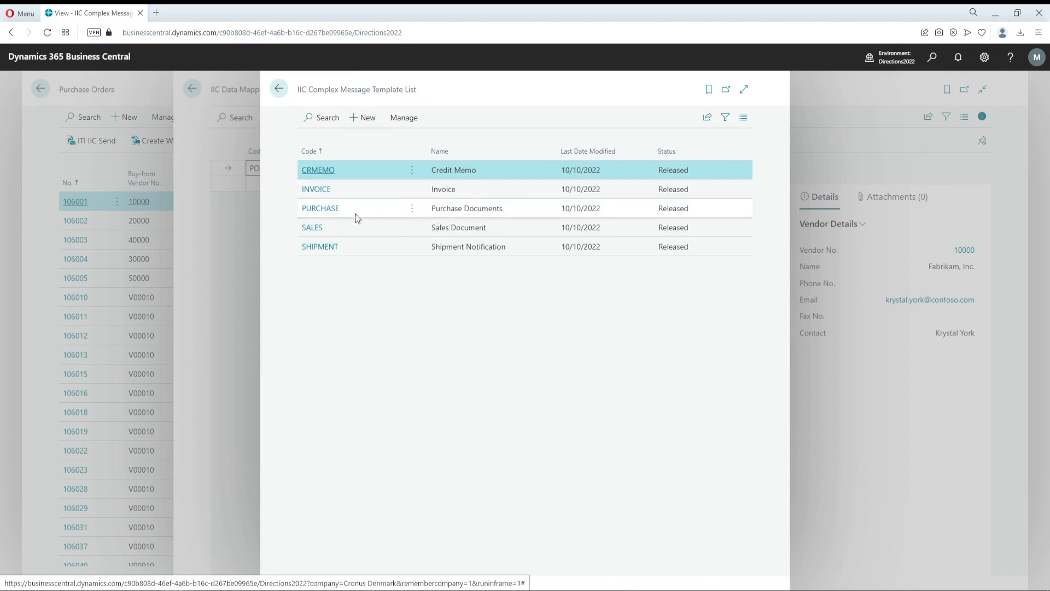
{"action": "left_click", "coordinate": [323, 209]}
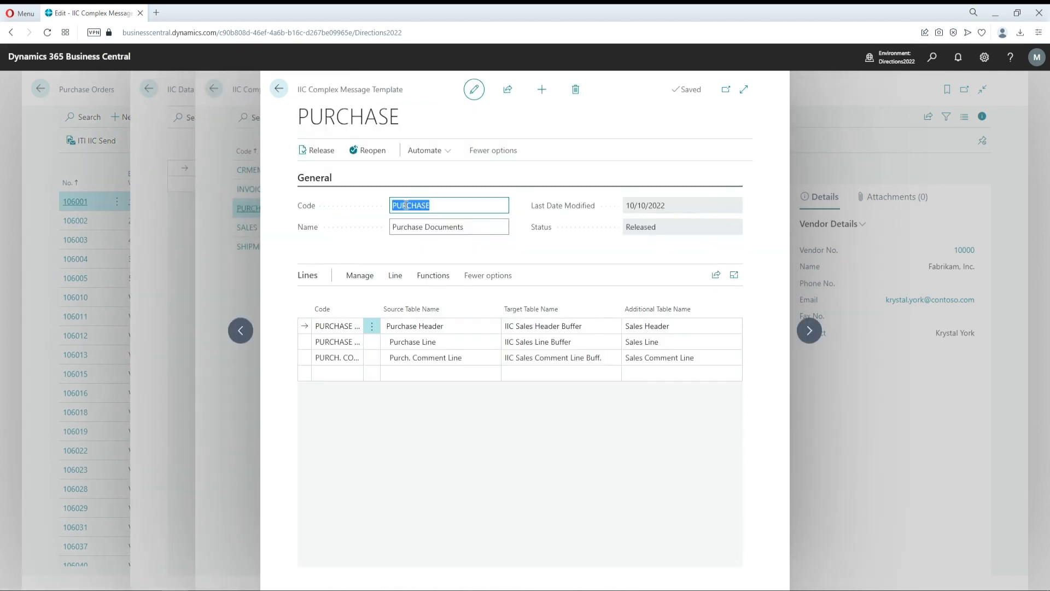
{"action": "left_click", "coordinate": [373, 153]}
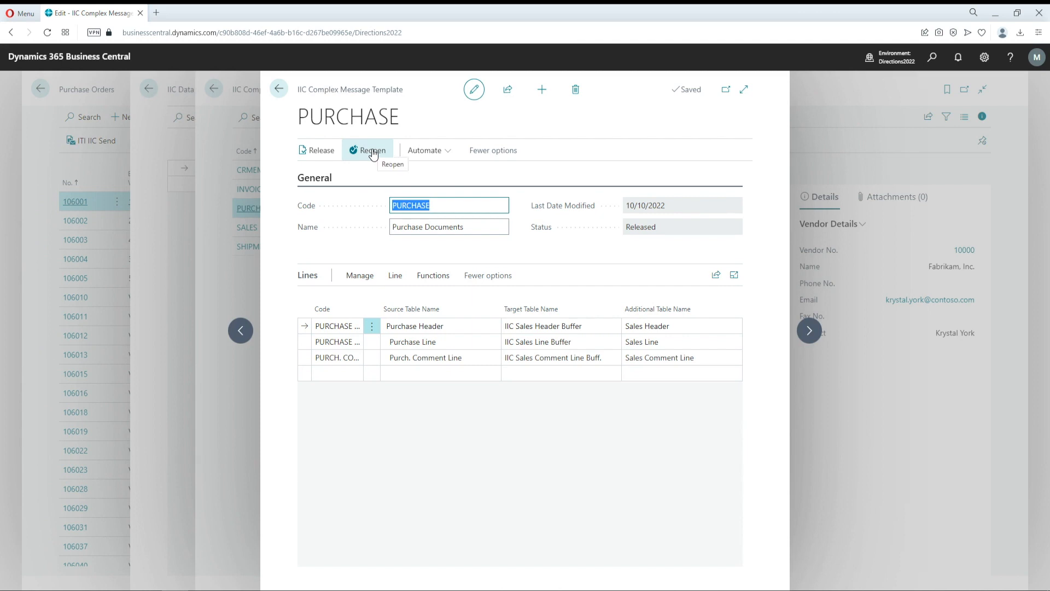
- Assign data mapping code PO_DESCRIPTION to the Description field of the template's Purchase Line table, and close the field list
{"action": "left_click", "coordinate": [467, 344]}
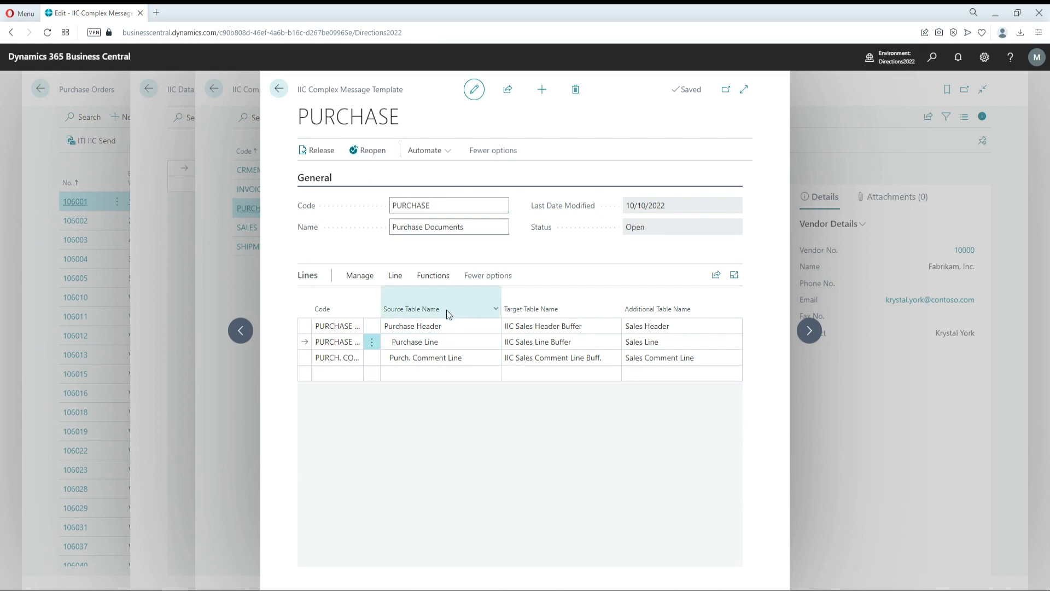
{"action": "left_click", "coordinate": [395, 277]}
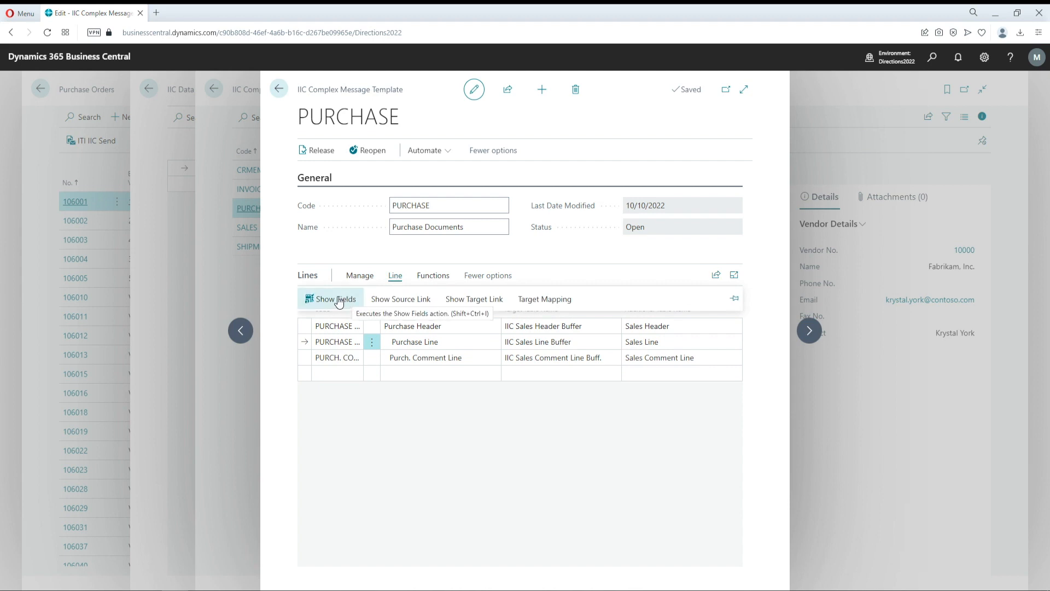
{"action": "left_click", "coordinate": [345, 302]}
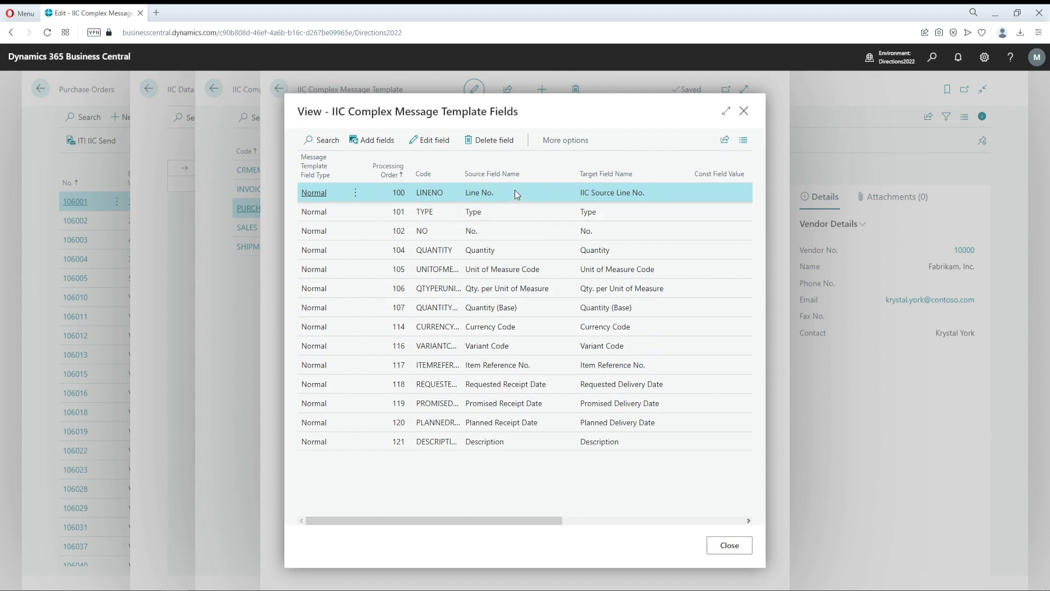
{"action": "left_click", "coordinate": [520, 444]}
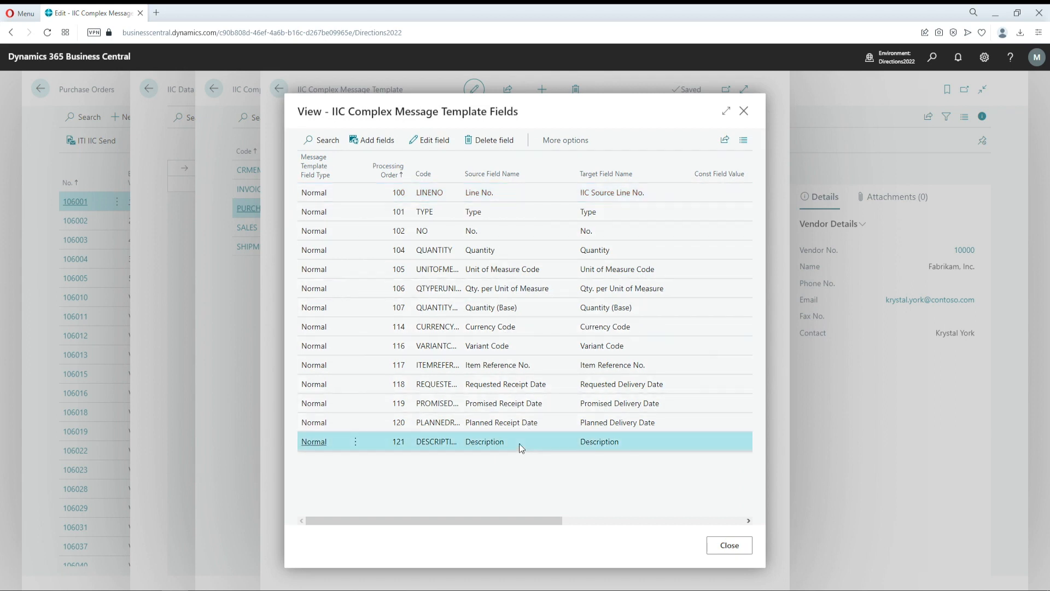
{"action": "left_click_drag", "start_coordinate": [539, 523], "coordinate": [727, 532]}
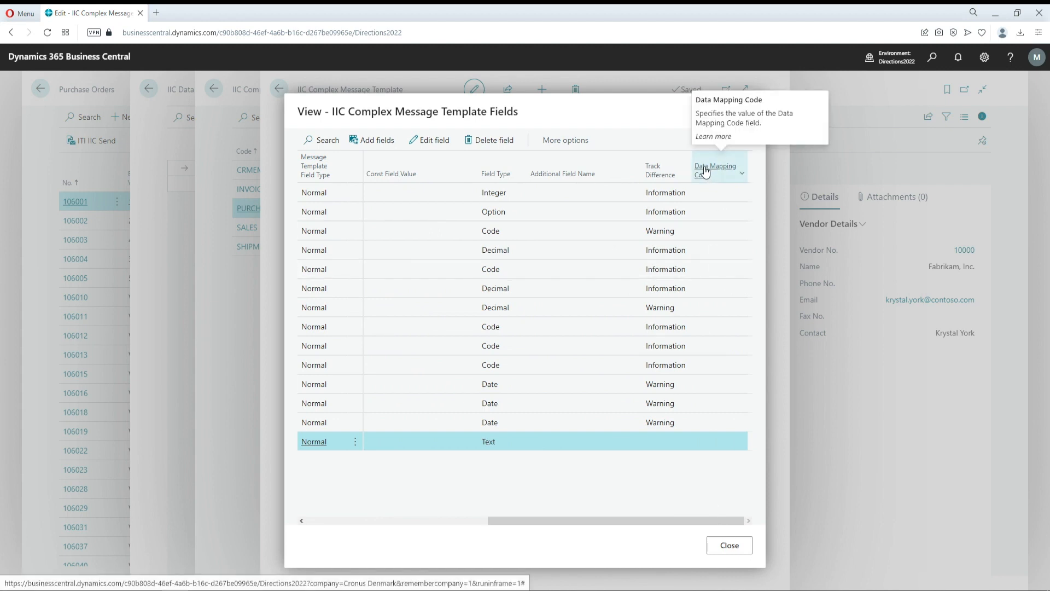
{"action": "left_click", "coordinate": [427, 141]}
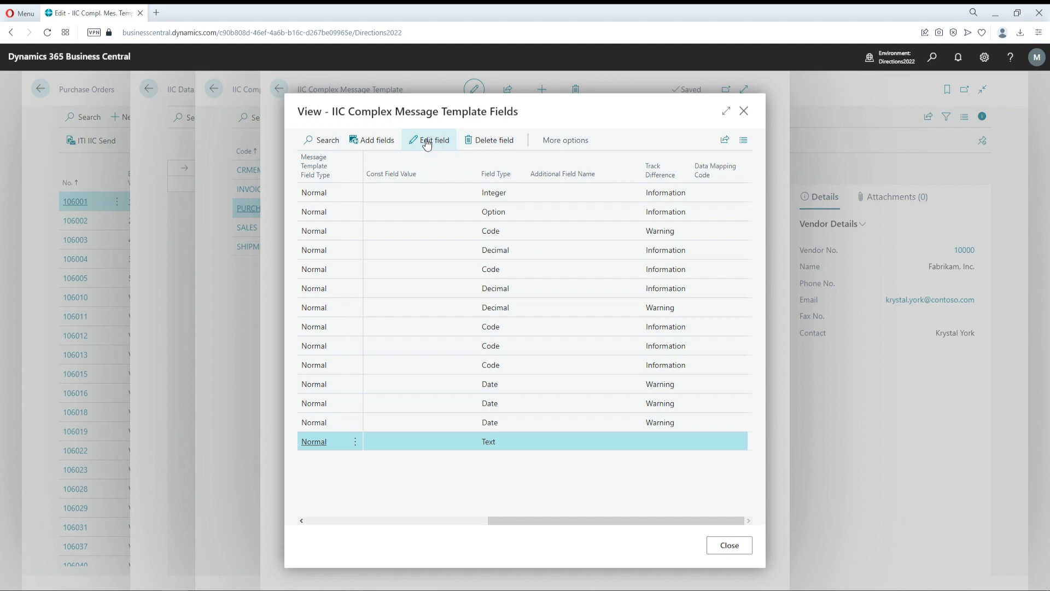
{"action": "left_click", "coordinate": [428, 245]}
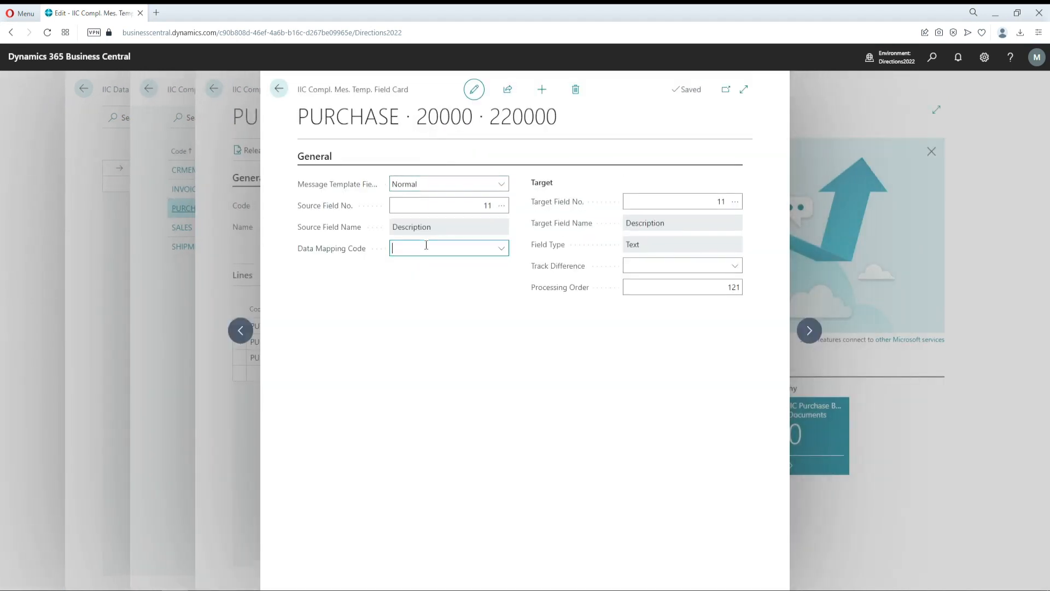
{"action": "key", "text": "Down"}
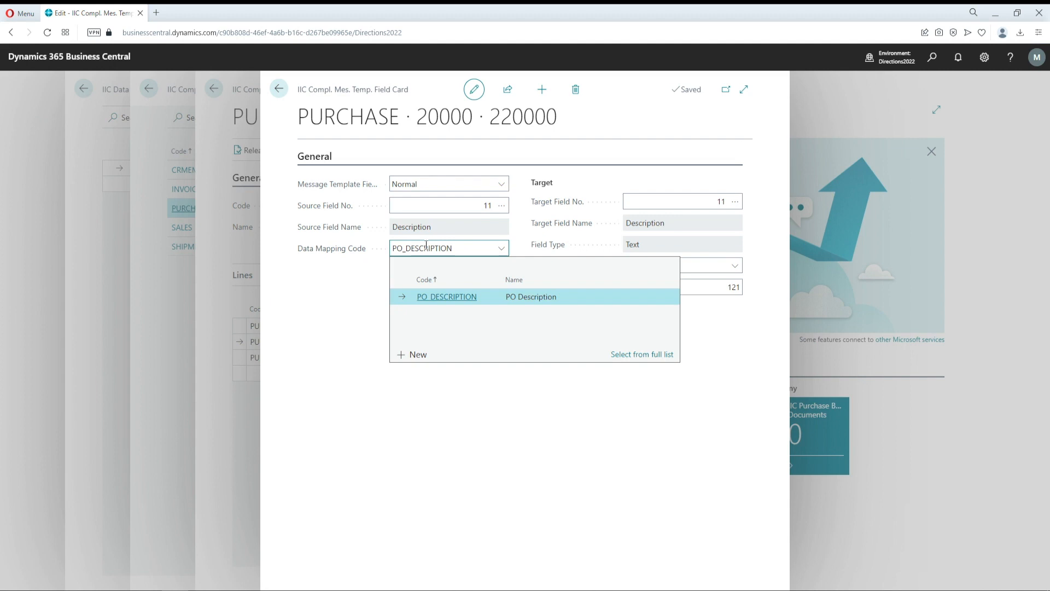
{"action": "key", "text": "Tab"}
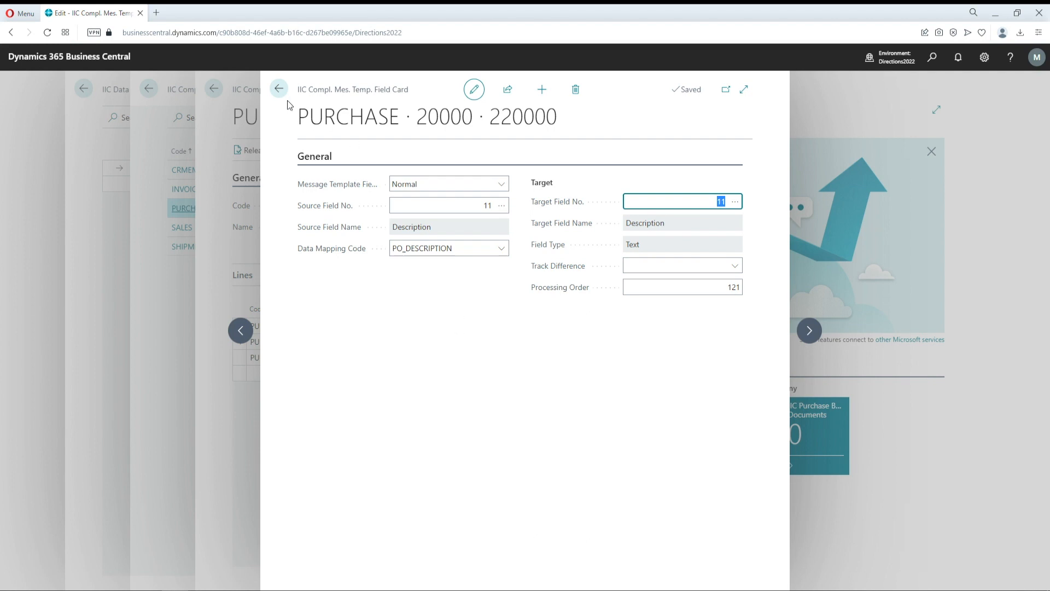
{"action": "left_click", "coordinate": [279, 89]}
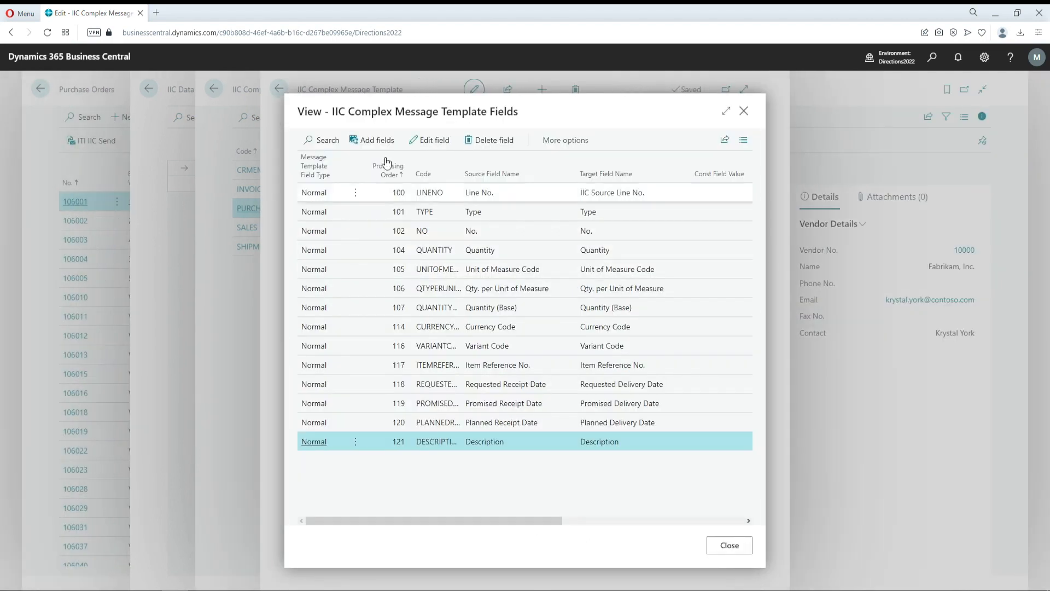
{"action": "left_click", "coordinate": [744, 111]}
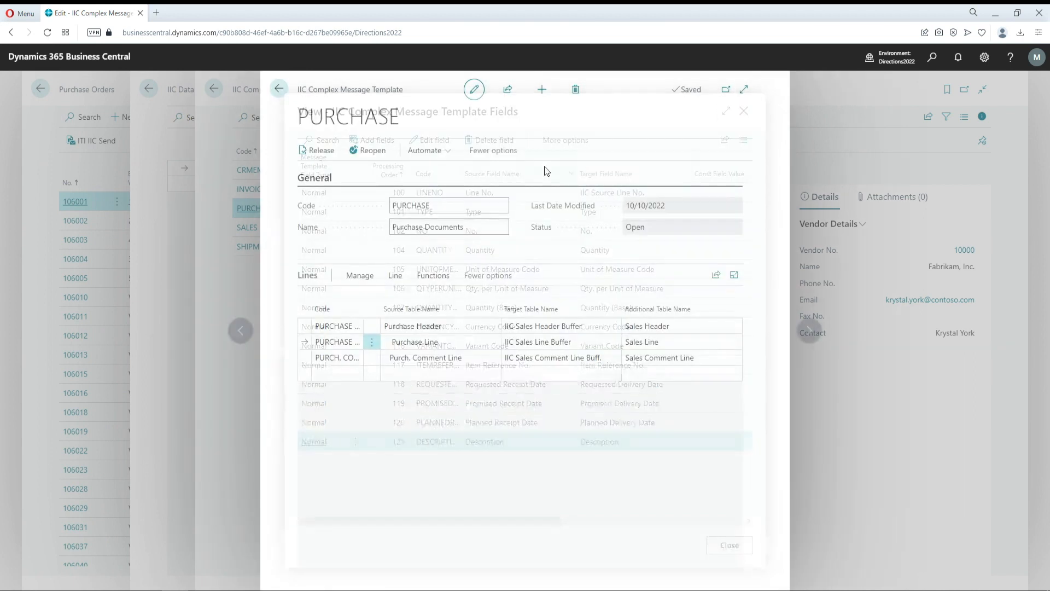
- Release the PURCHASE message template and return to the Purchase Orders list
{"action": "left_click", "coordinate": [319, 152]}
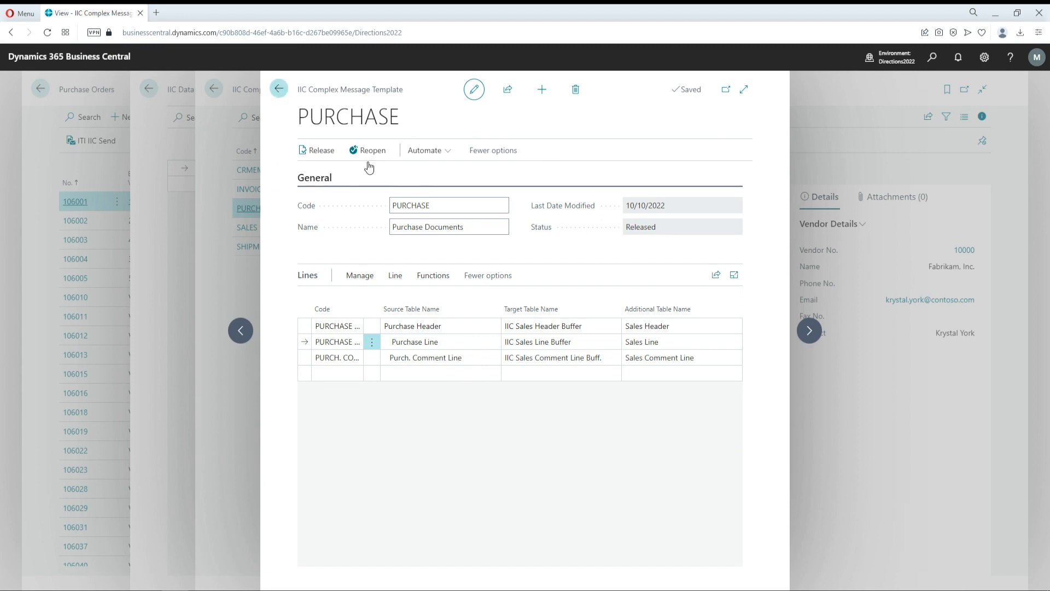
{"action": "key", "text": "Escape"}
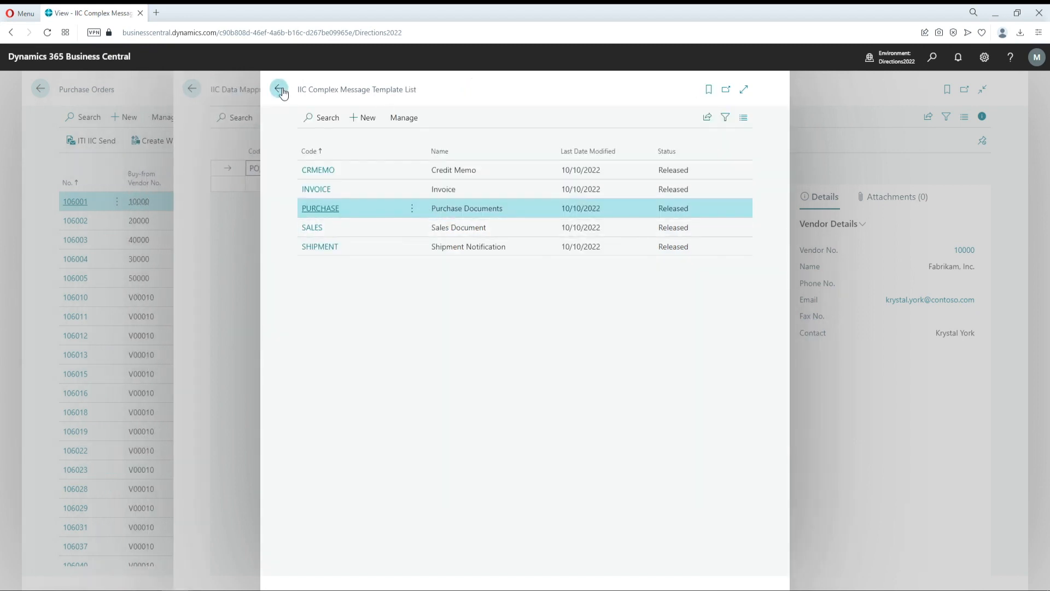
{"action": "left_click", "coordinate": [280, 90]}
{"action": "left_click", "coordinate": [280, 91]}
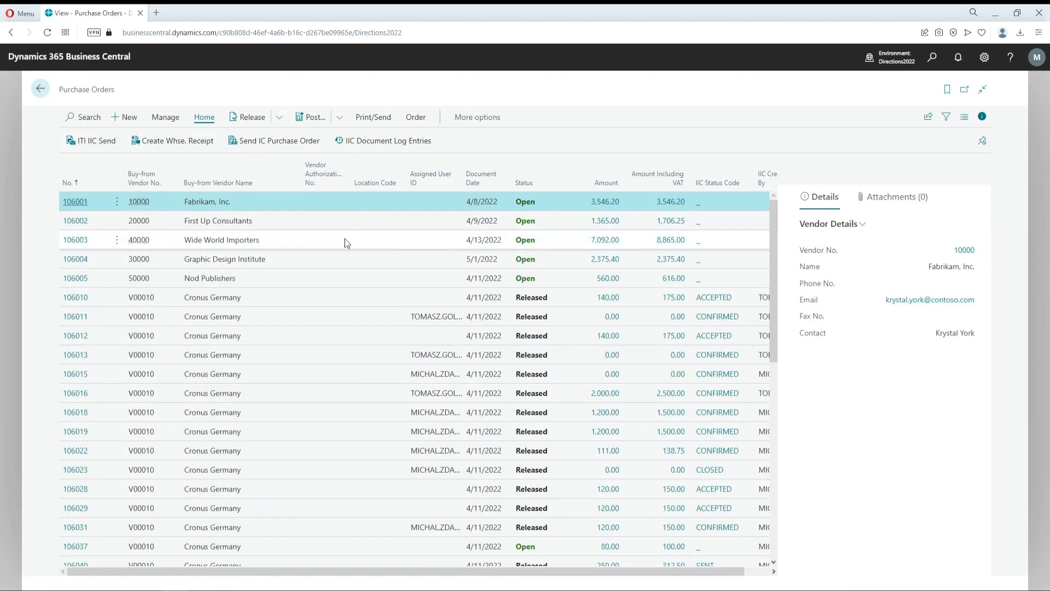
- Open the last Cronus Germany purchase order in the list and release it
{"action": "scroll", "coordinate": [323, 228], "scroll_direction": "down", "scroll_amount": 10}
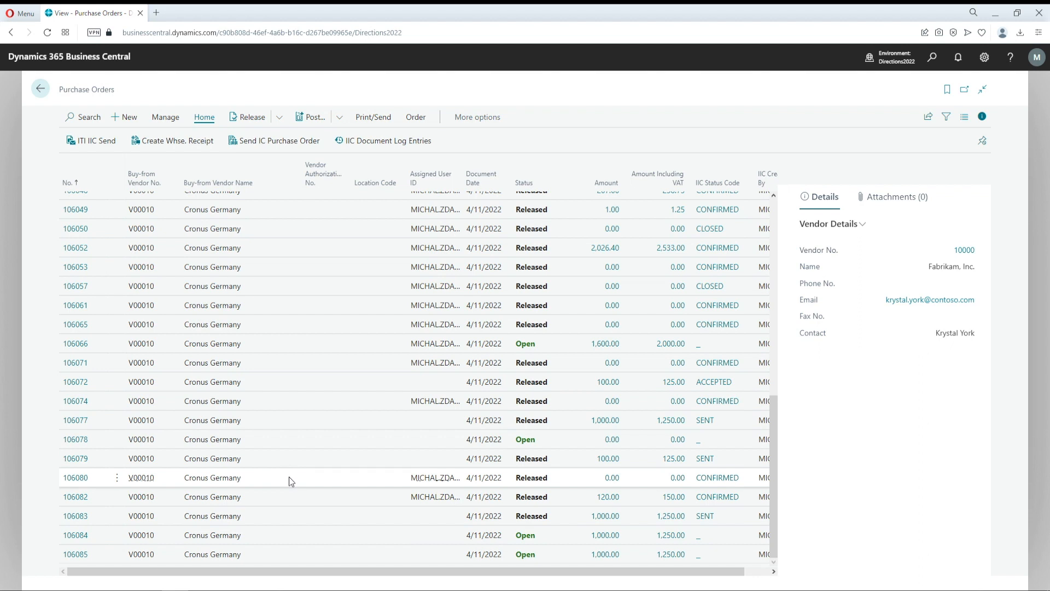
{"action": "left_click", "coordinate": [77, 554]}
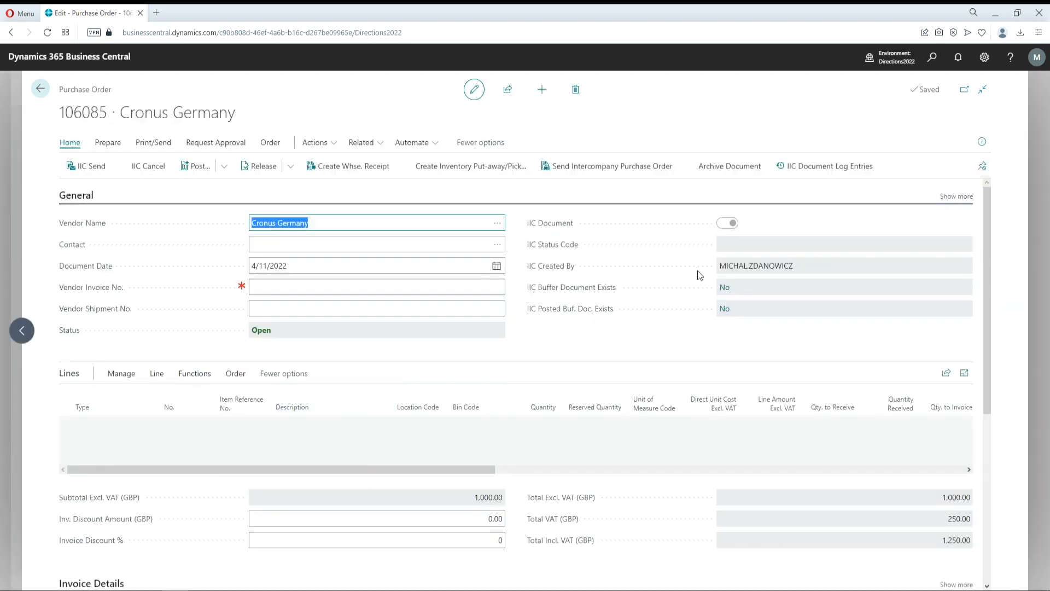
{"action": "left_click", "coordinate": [267, 171]}
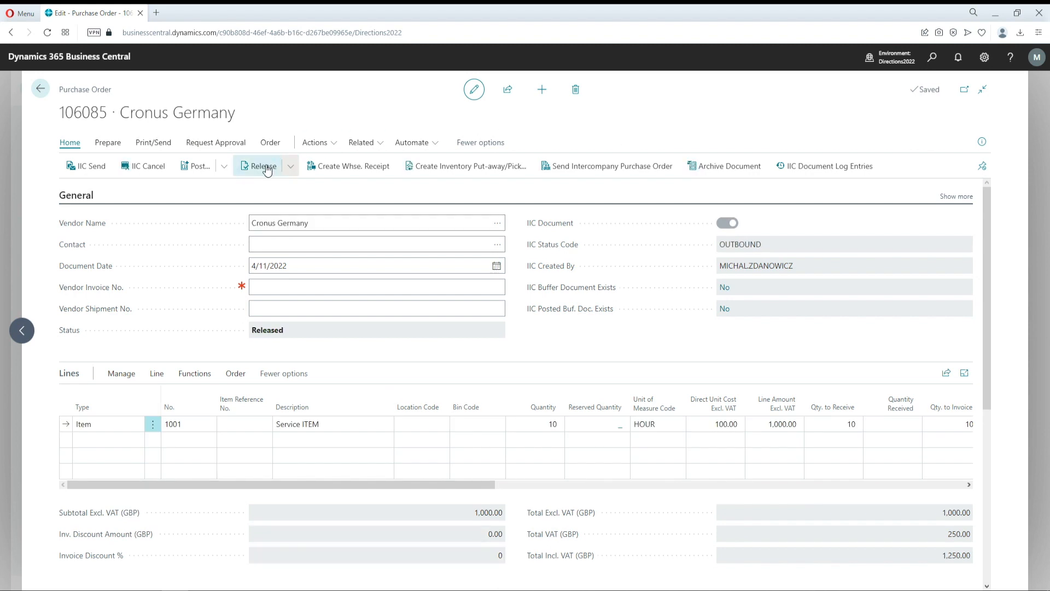
- Search for "send out" and send the outbound IIC messages
{"action": "left_click", "coordinate": [932, 57]}
{"action": "type", "text": "send out"}
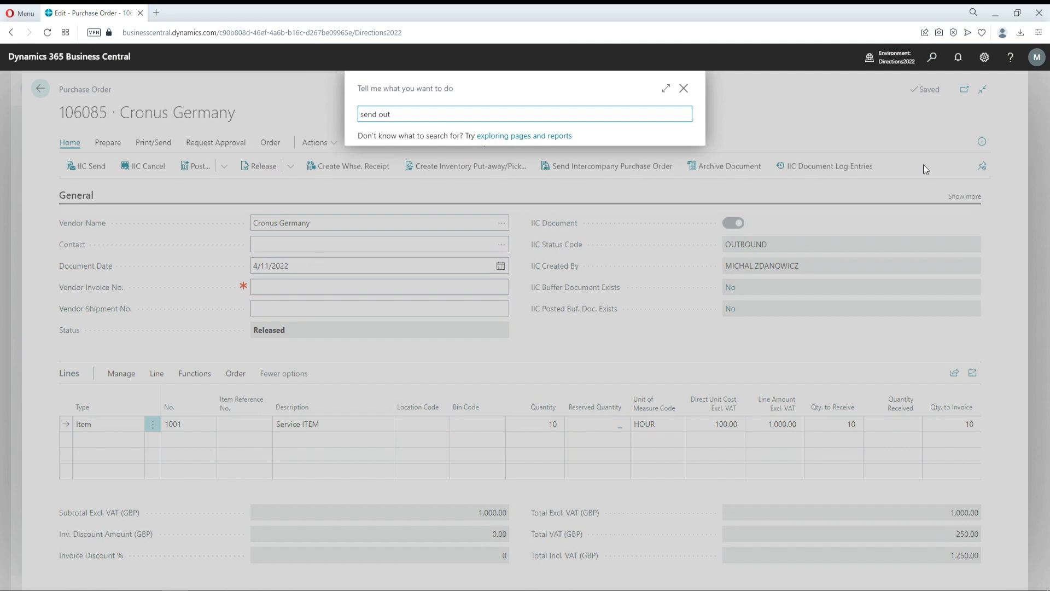
{"action": "left_click", "coordinate": [439, 212]}
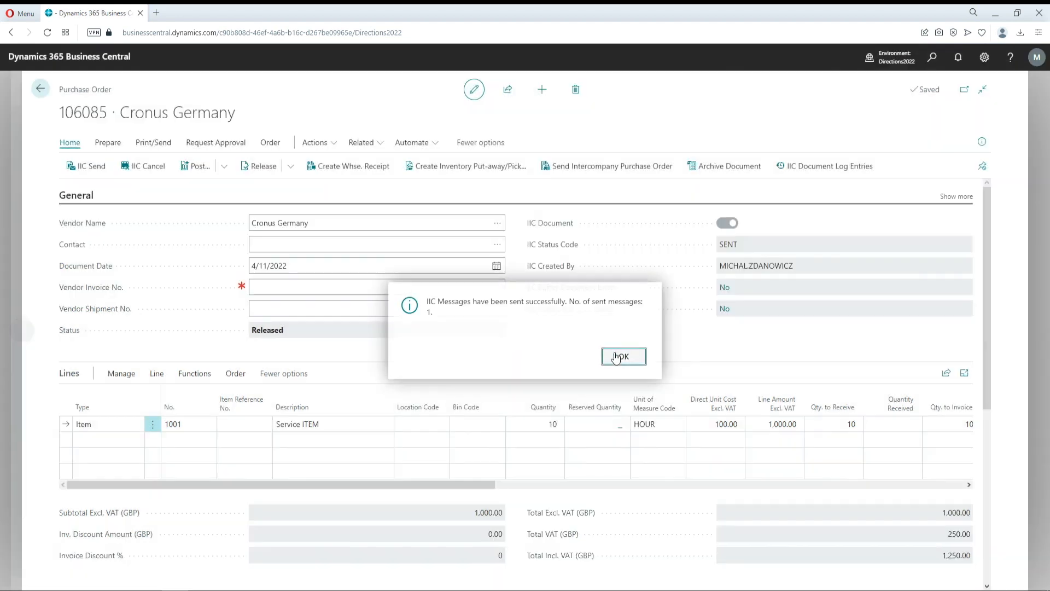
{"action": "left_click", "coordinate": [624, 356]}
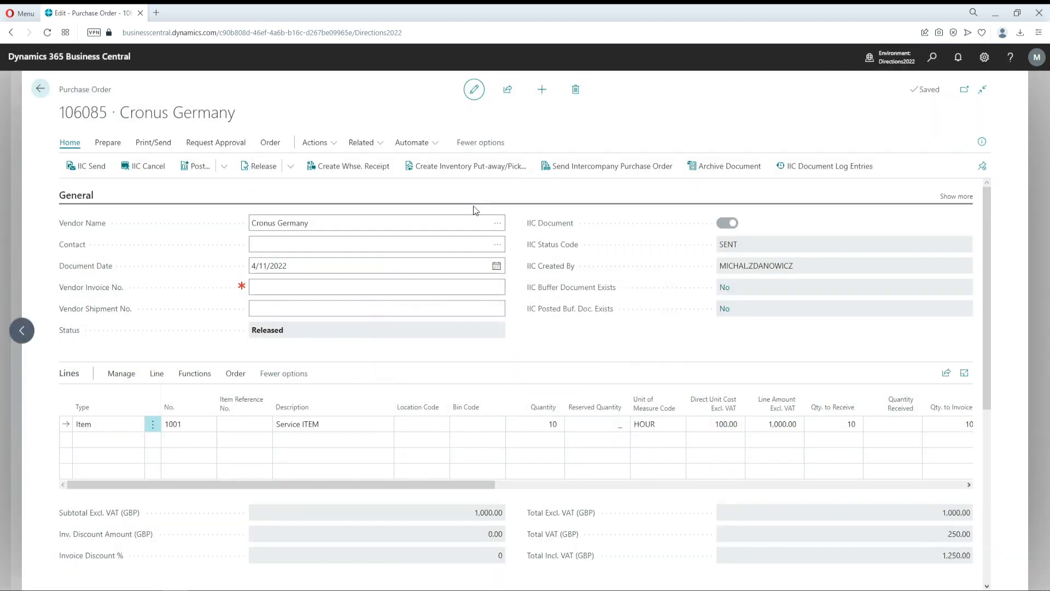
- Open the company Cronus Germany (SELLER) in a new browser tab
{"action": "left_click", "coordinate": [892, 57]}
{"action": "left_click", "coordinate": [982, 200]}
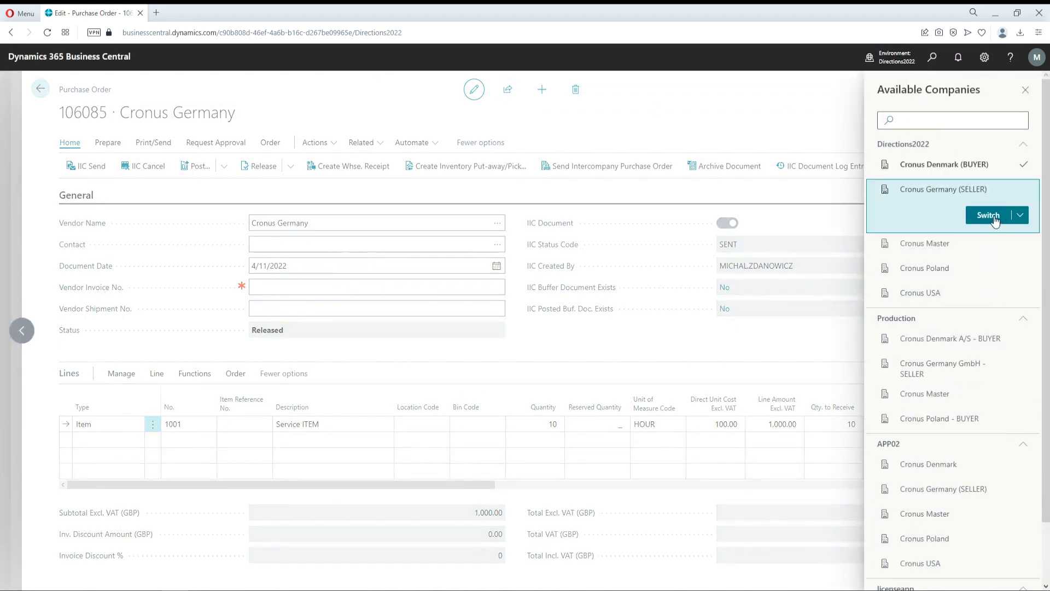
{"action": "left_click", "coordinate": [1019, 215]}
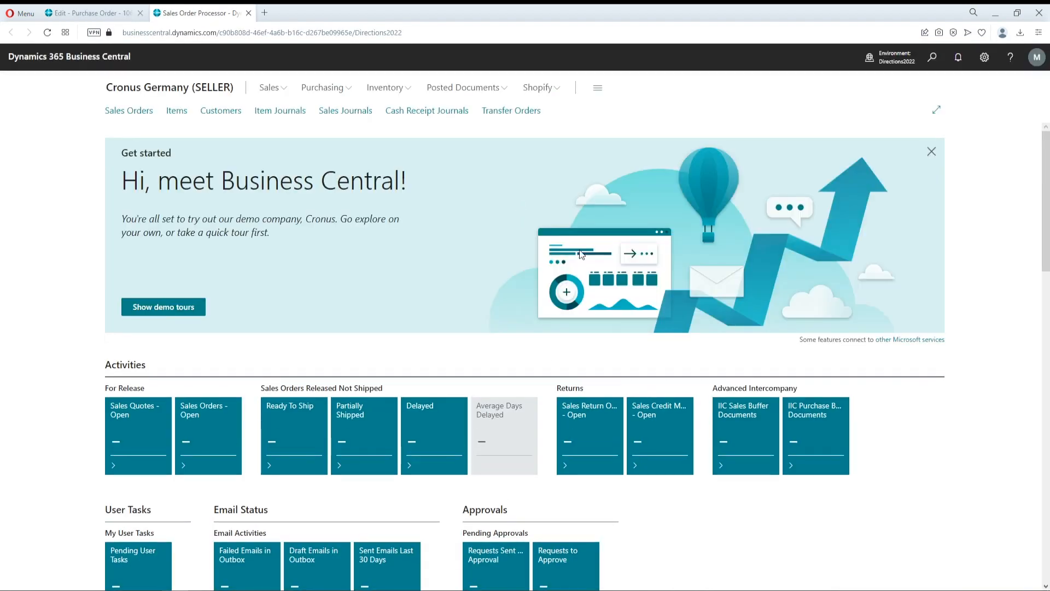
- Open the newest order from DENMARK in the IIC Sales Buffer Documents and check its line description
{"action": "left_click", "coordinate": [740, 435]}
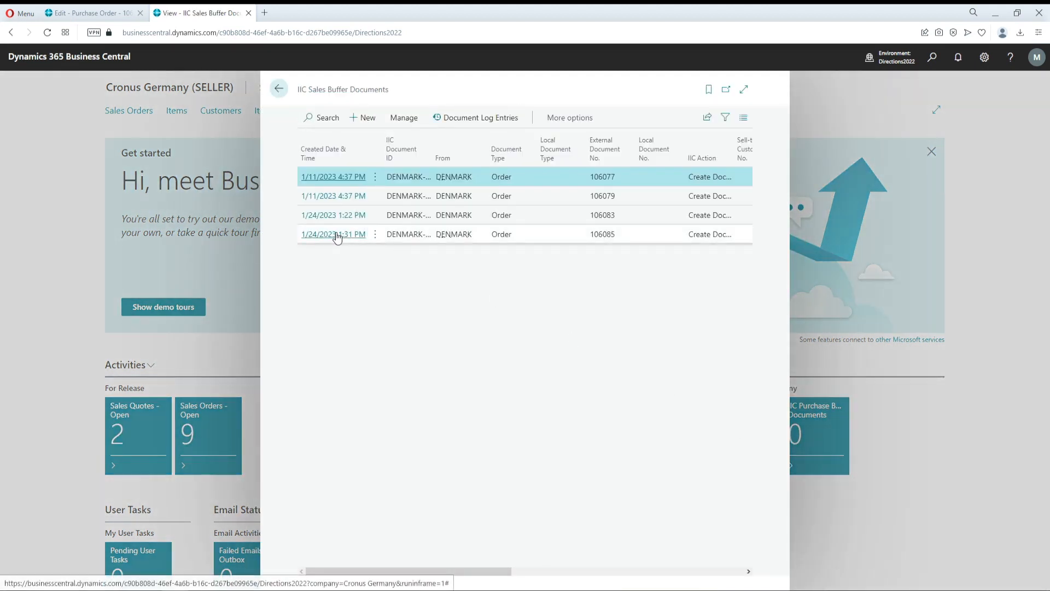
{"action": "left_click", "coordinate": [337, 237]}
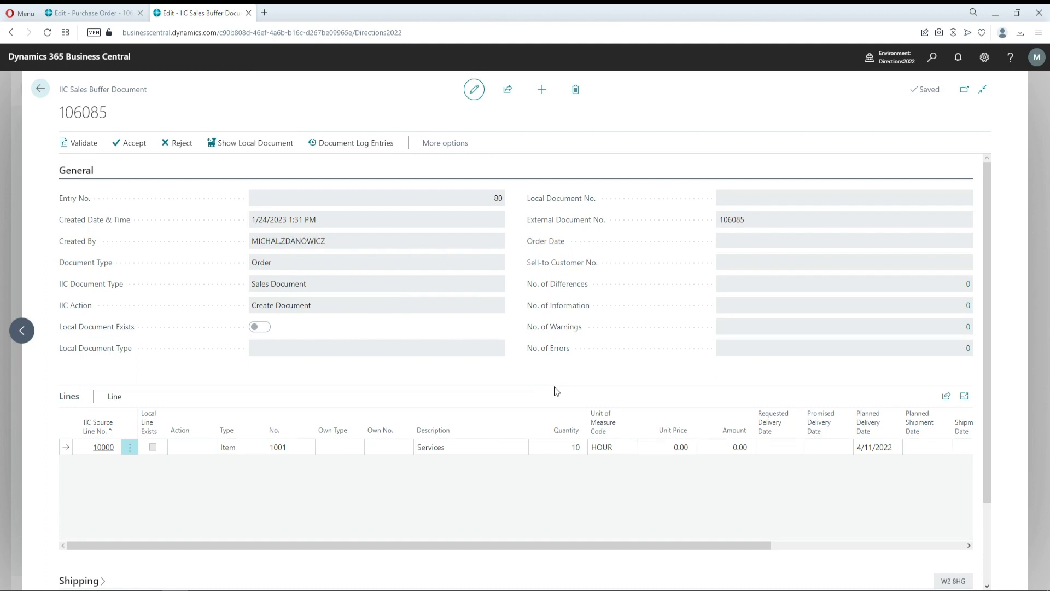
{"action": "left_click", "coordinate": [468, 450]}
- Look up the description of item 1001 in the seller's Items list, and return to the seller's home page
{"action": "left_click", "coordinate": [932, 57]}
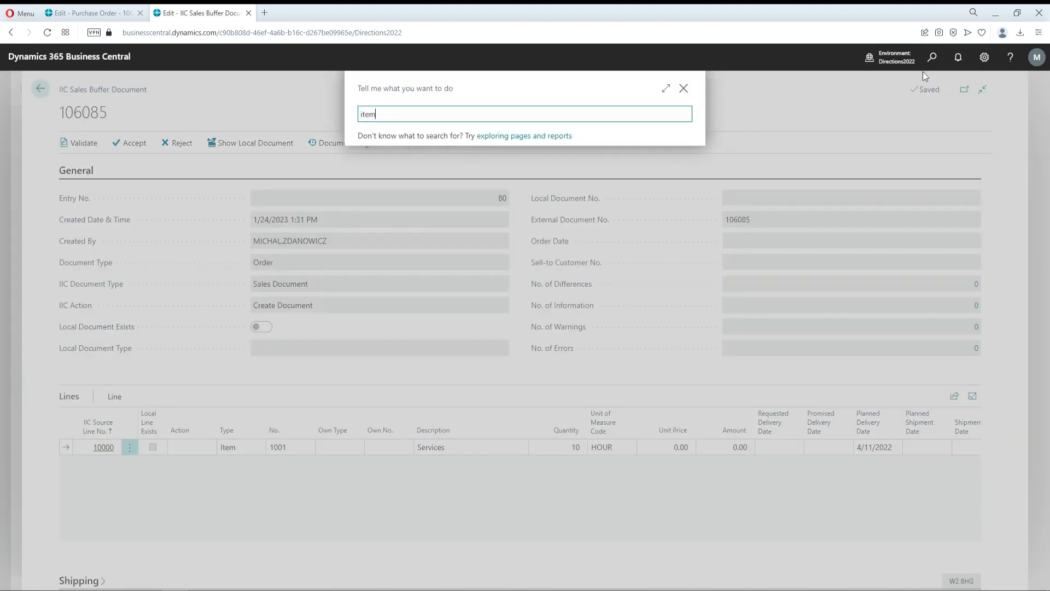
{"action": "left_click", "coordinate": [450, 164]}
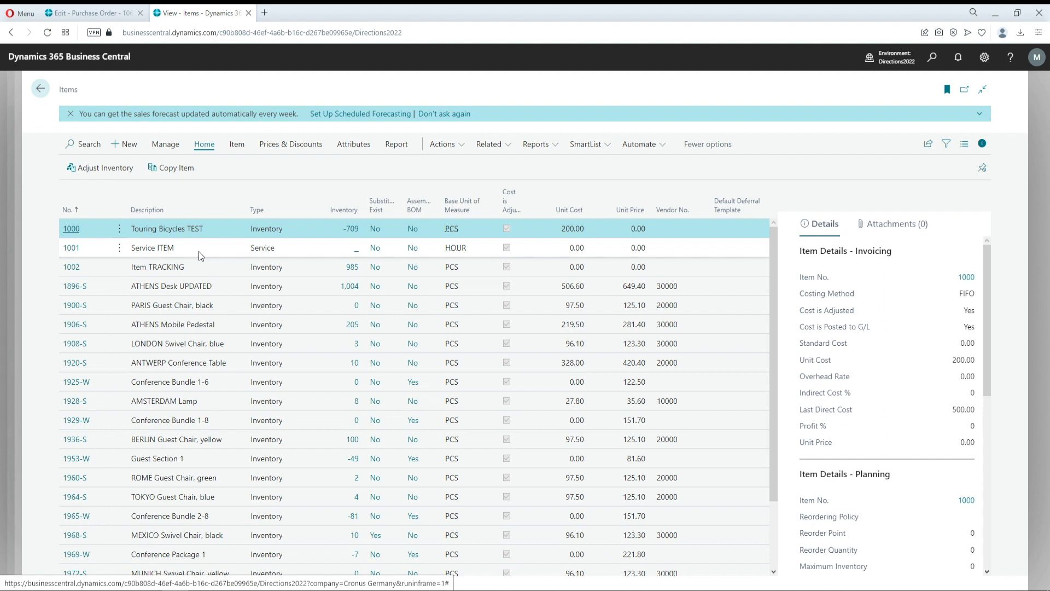
{"action": "left_click", "coordinate": [40, 89]}
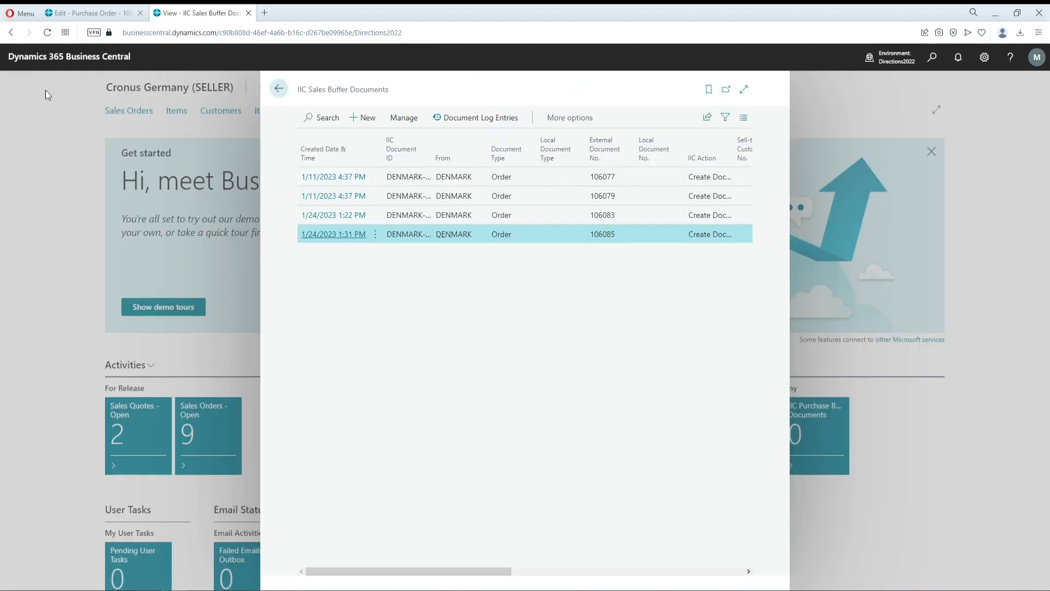
{"action": "left_click", "coordinate": [279, 89]}
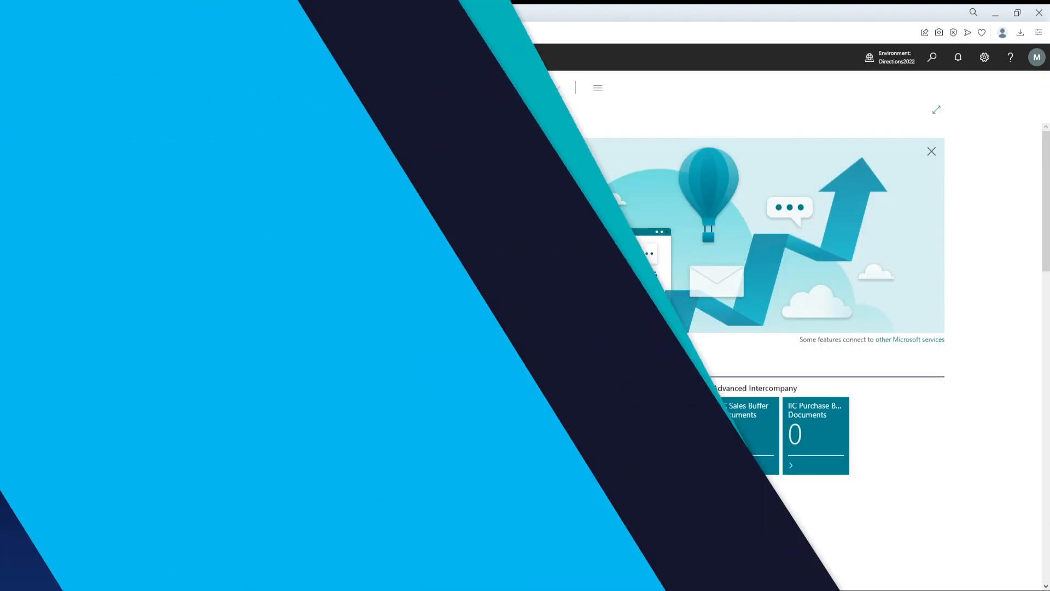